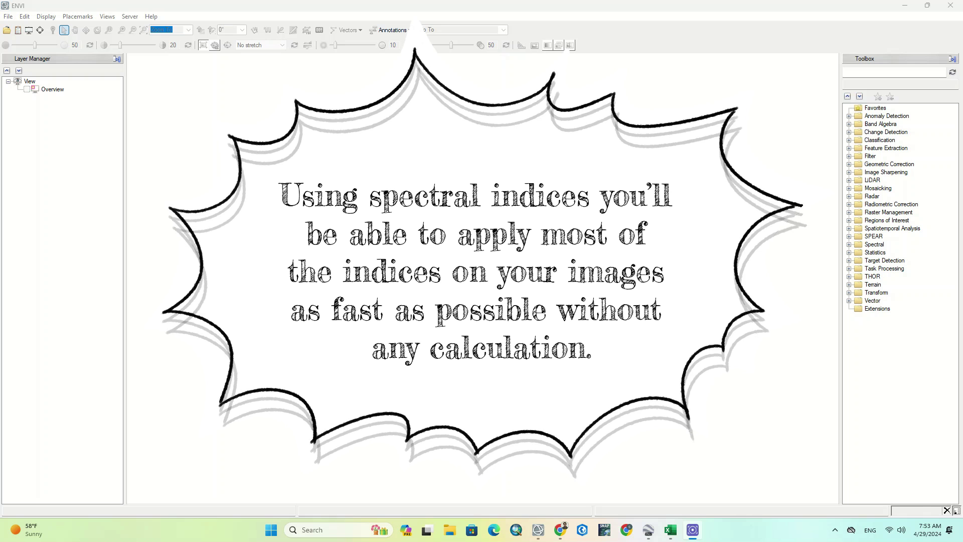
Step: Browse for a file to open in the LC09_L1TP_165038_20230810_20230810_02_T1 image folder, under 12Bands on drive L
click(18, 30)
click(15, 344)
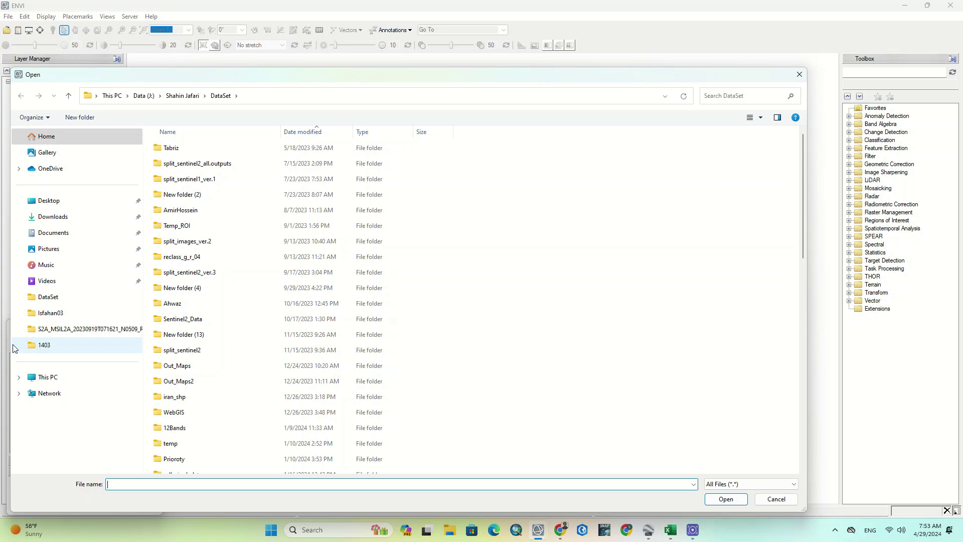
click(48, 377)
double_click(461, 182)
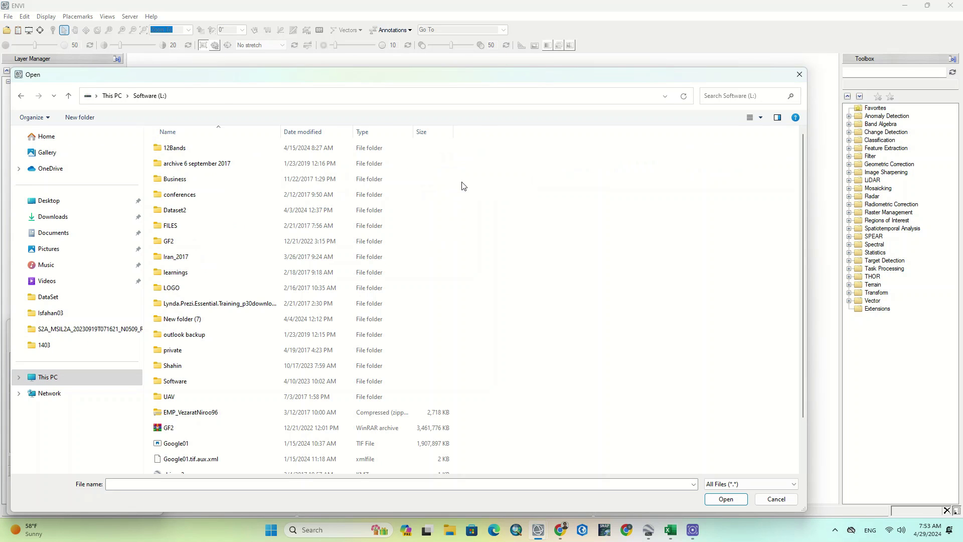
double_click(250, 150)
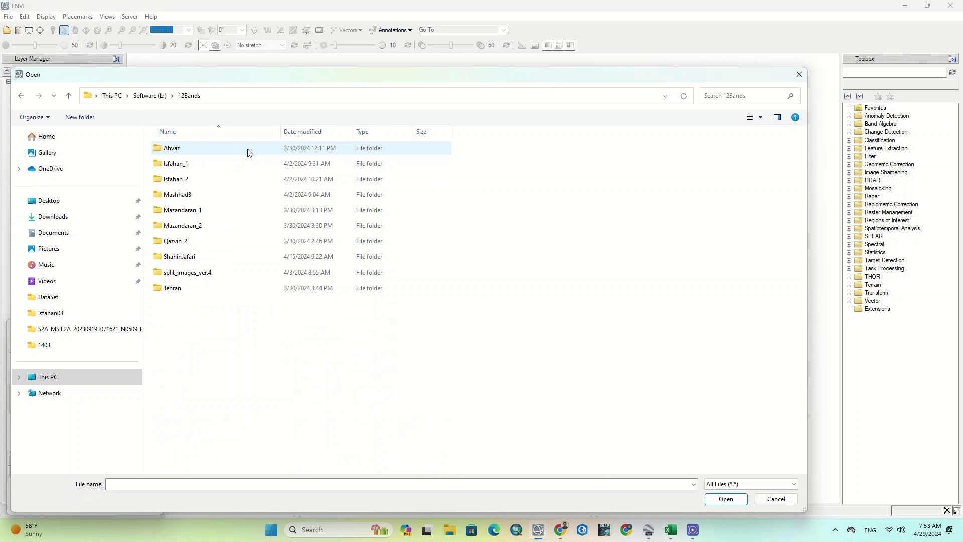
double_click(211, 256)
double_click(183, 149)
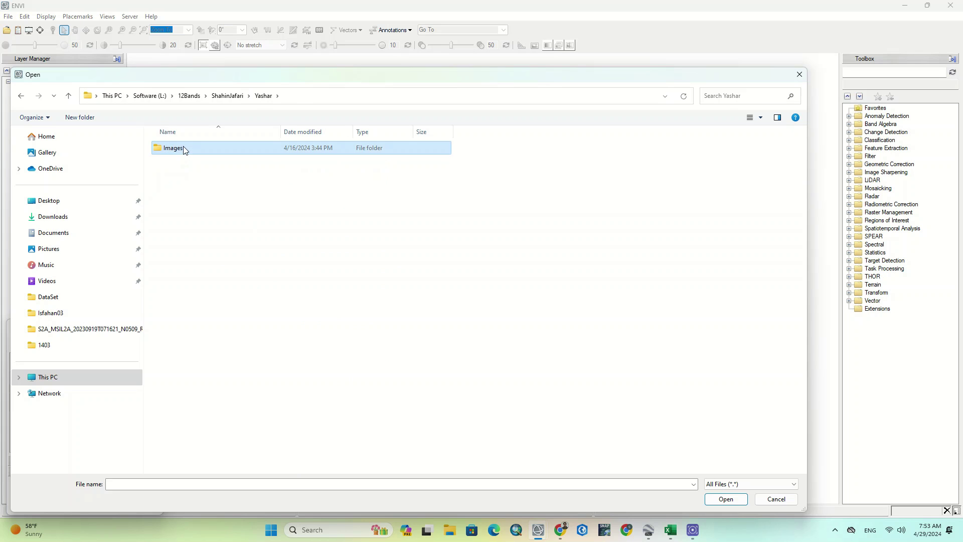
double_click(184, 148)
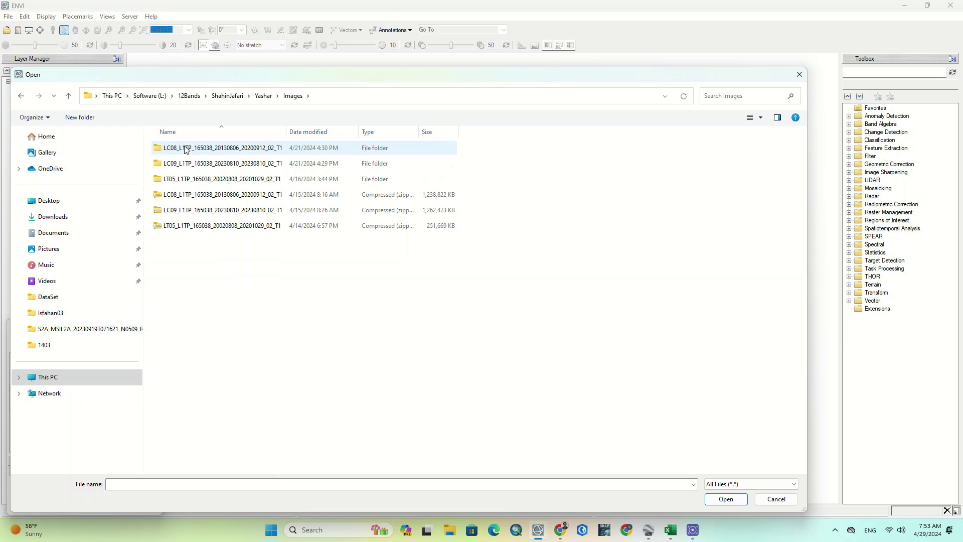
double_click(284, 164)
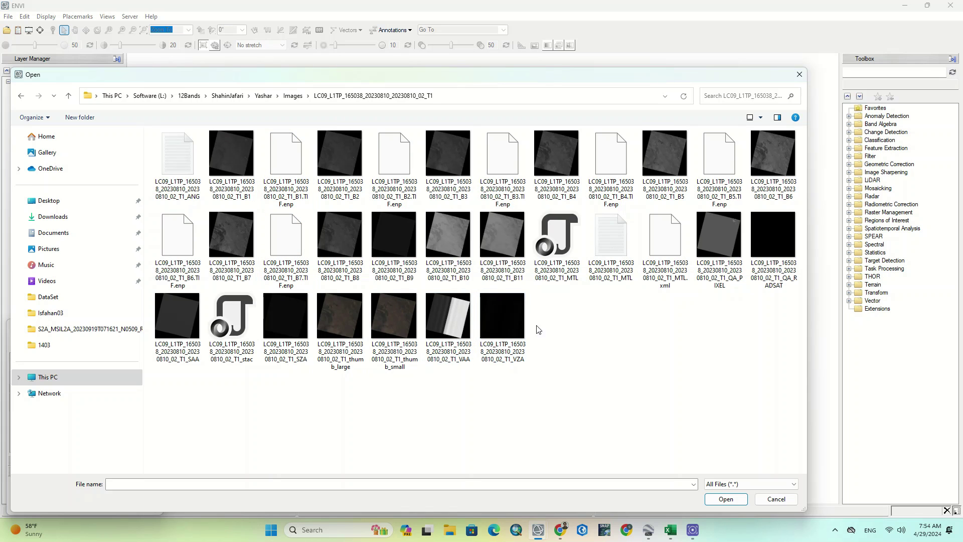
Step: Open the Landsat 9 metadata text file LC09_L1TP_165038_20230810_20230810_02_T1_MTL
click(618, 241)
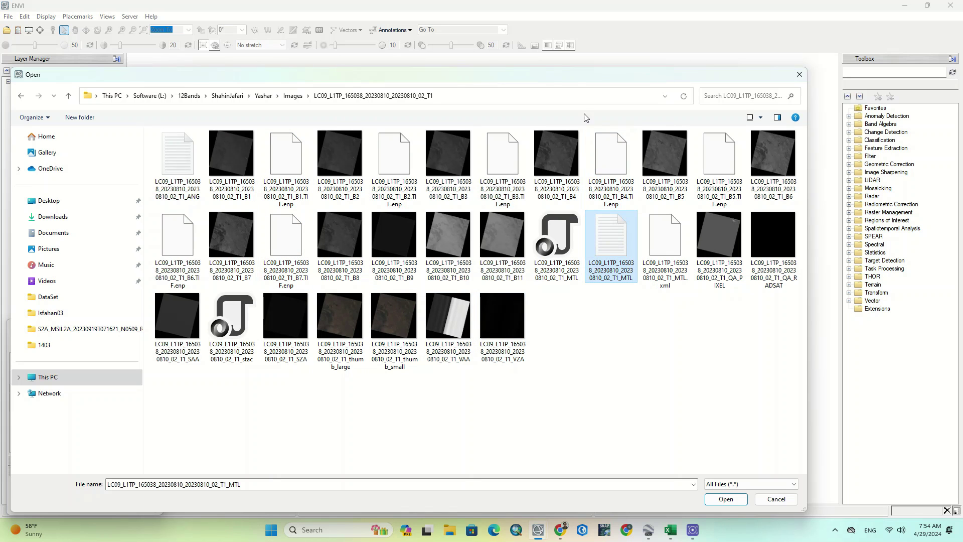
drag(575, 78, 586, 36)
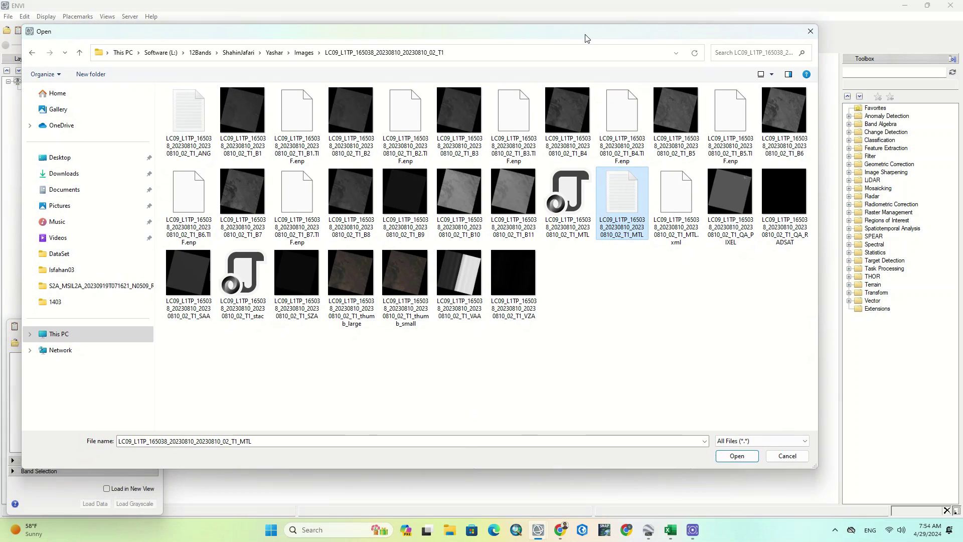
click(737, 457)
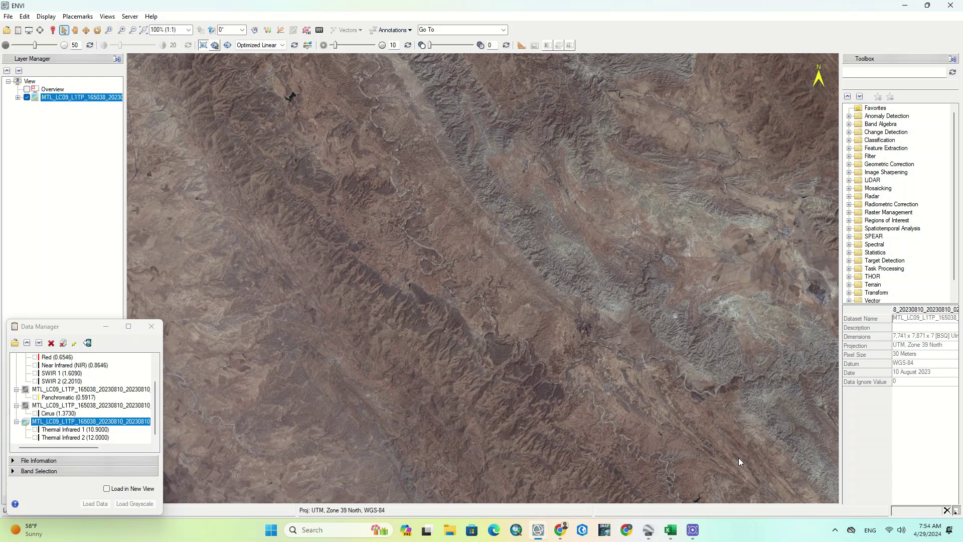
Step: Frame the river, farmland and reservoir area in the scene's northwest at 67.9% zoom
scroll(94, 415, up, 2)
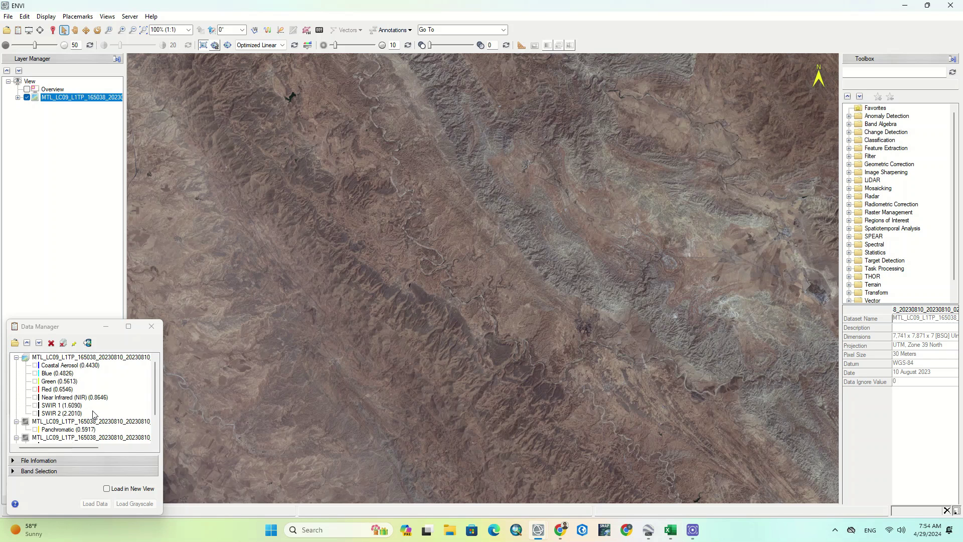
click(144, 29)
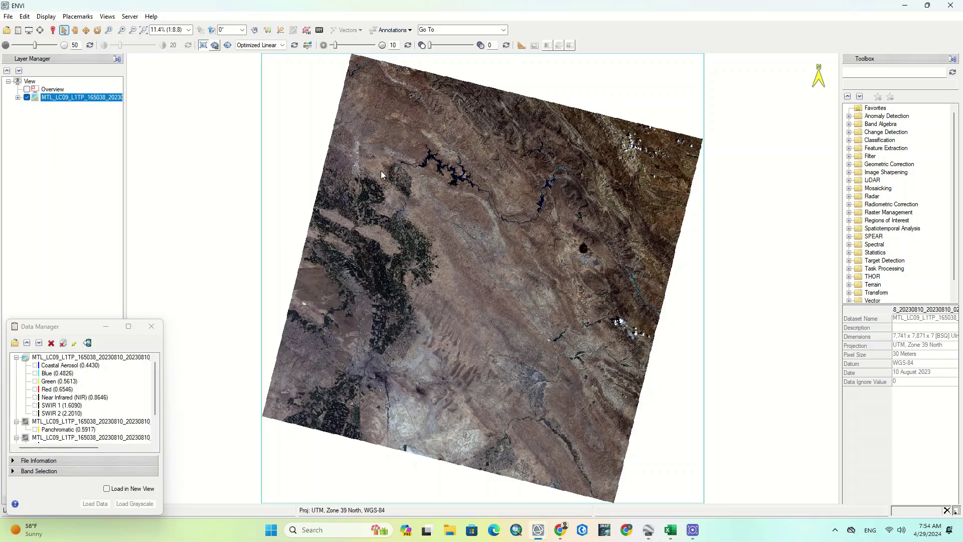
scroll(393, 165, up, 1)
scroll(393, 165, up, 4)
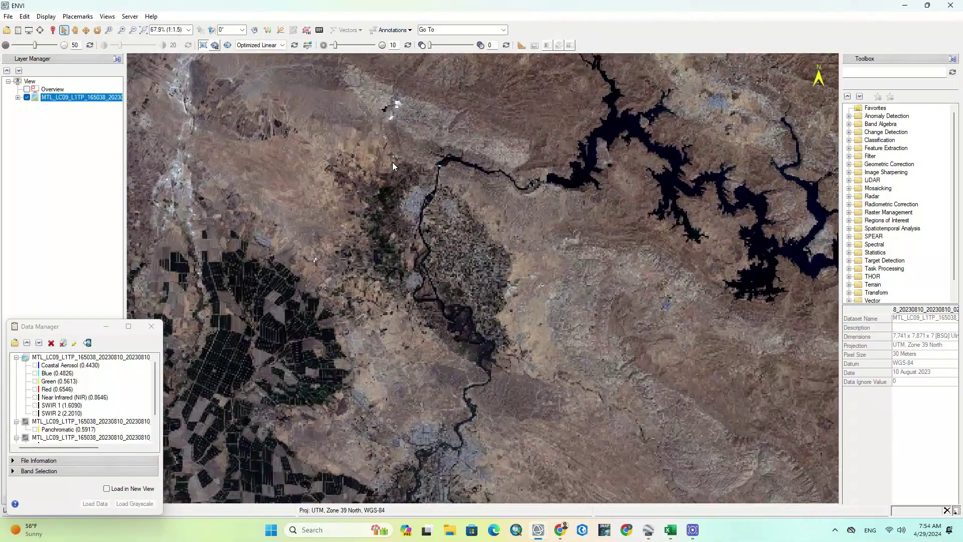
Step: Find the Spectral Indices tool by searching the toolbox for "spectral" and launch it
click(850, 70)
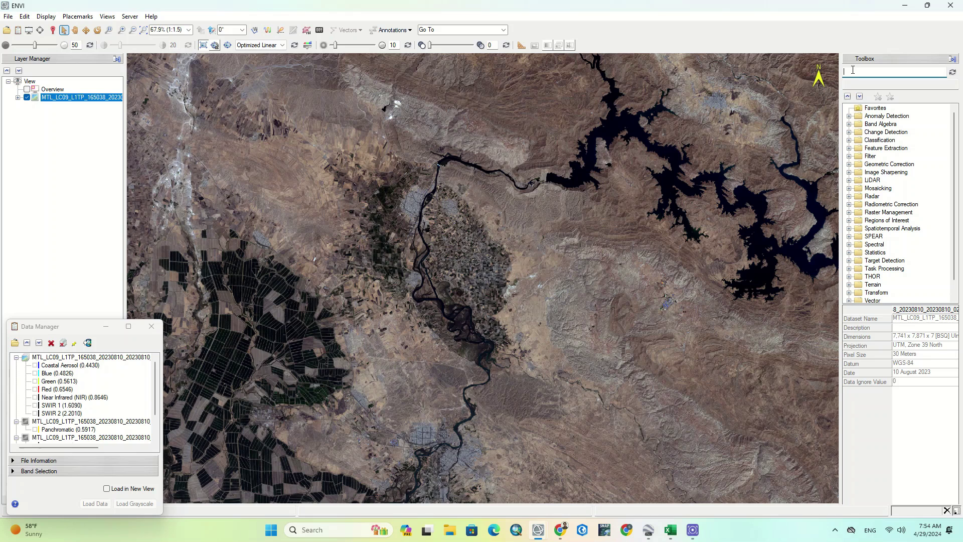
text(spect)
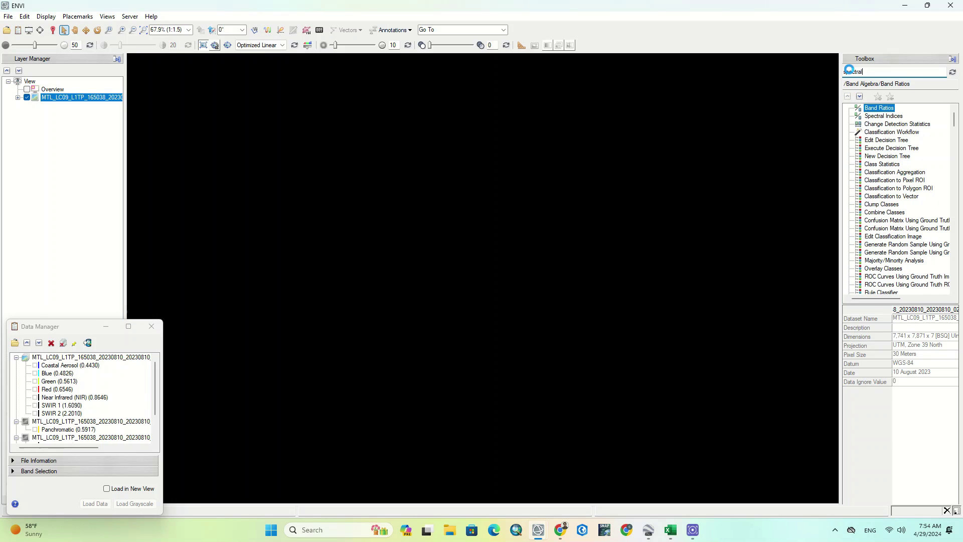
text(ral)
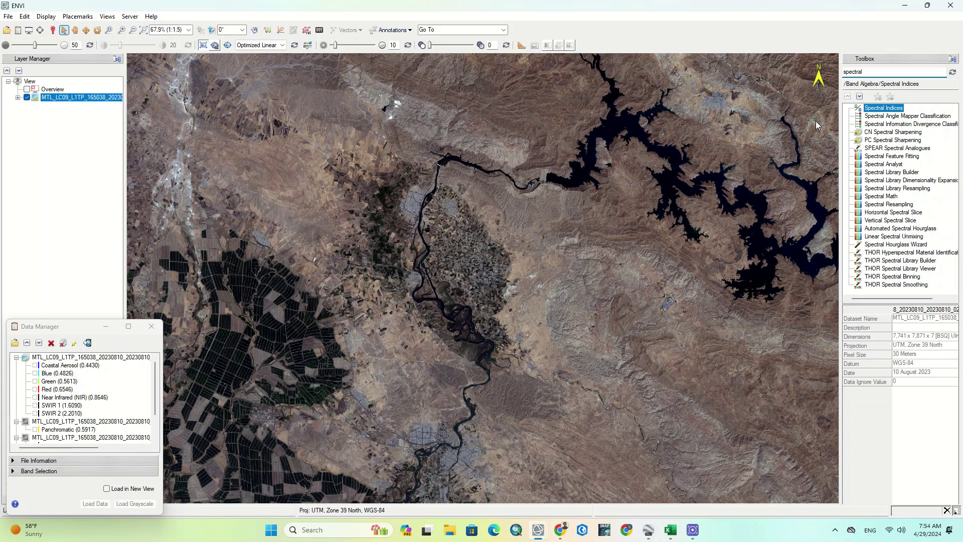
double_click(903, 109)
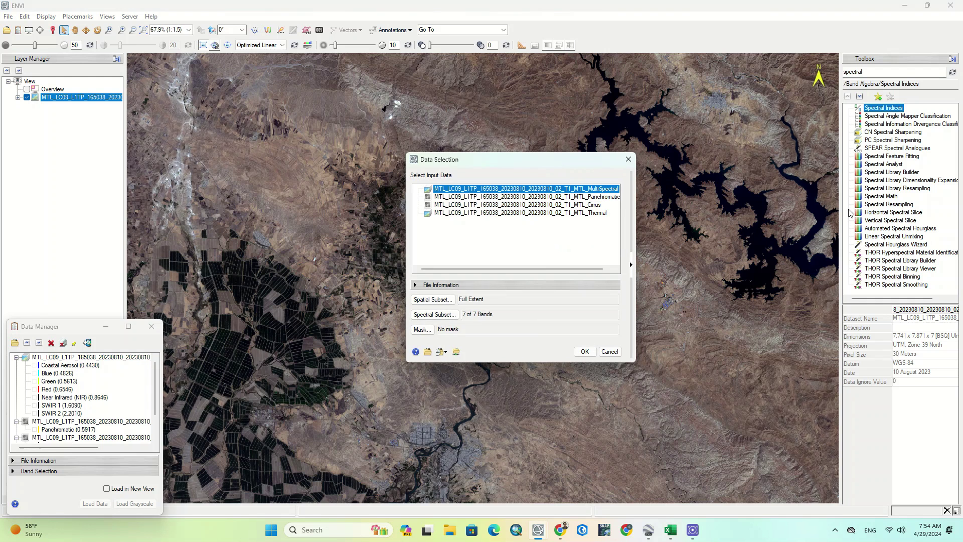
Step: Use the MultiSpectral raster as input, spatially subset to the current view extent, with all seven bands included
drag(552, 160, 503, 138)
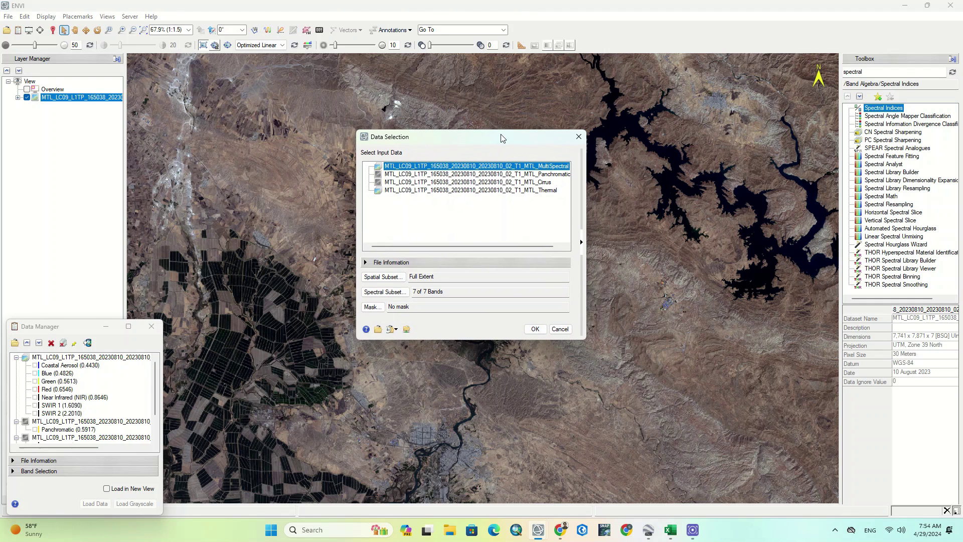
click(581, 241)
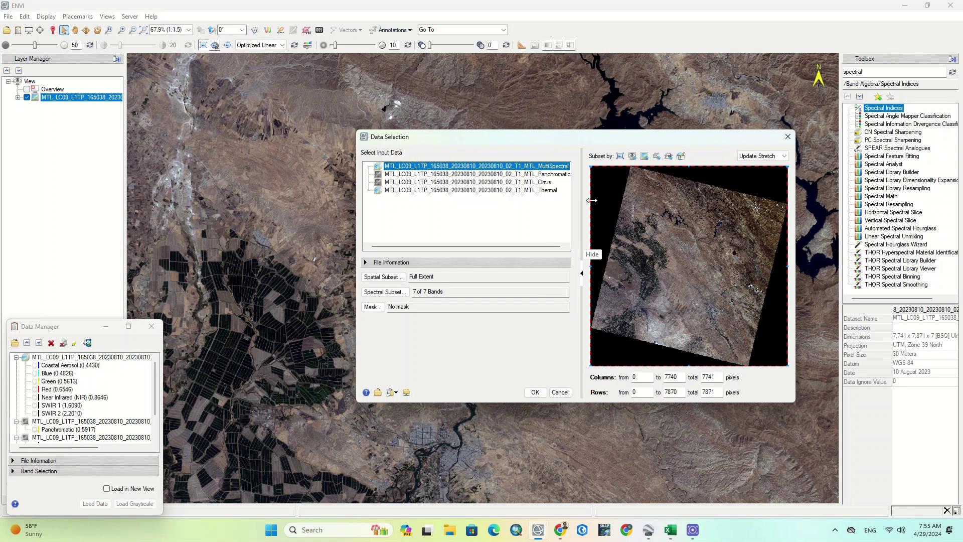
click(632, 156)
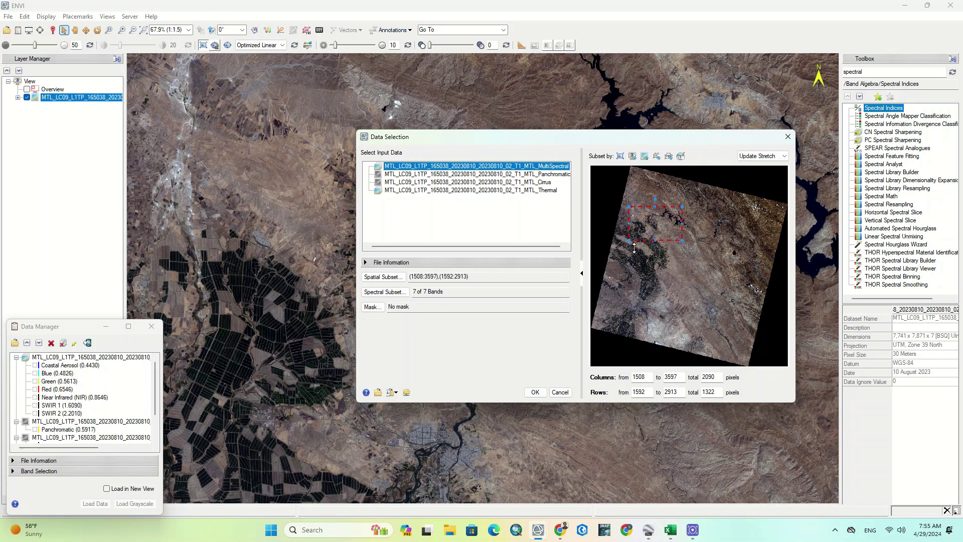
click(384, 292)
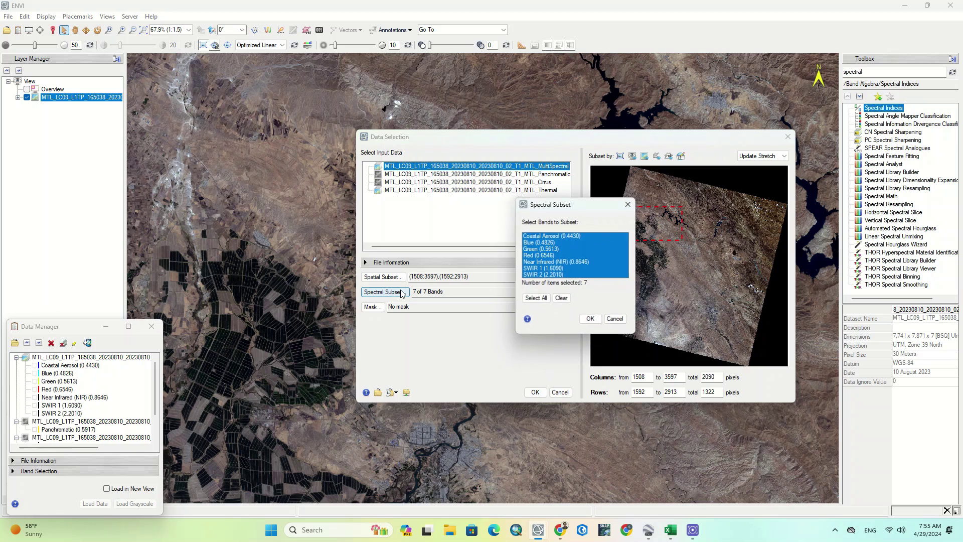
click(592, 321)
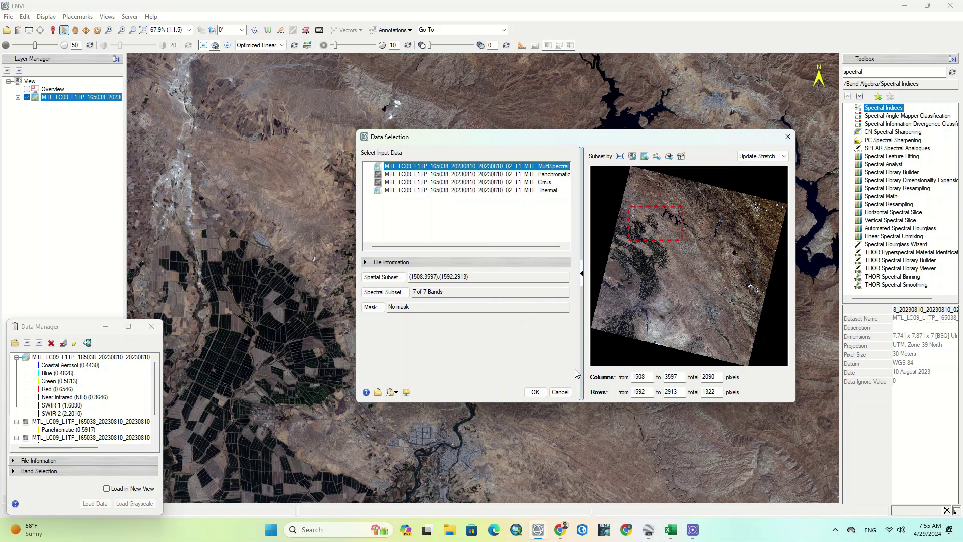
click(536, 393)
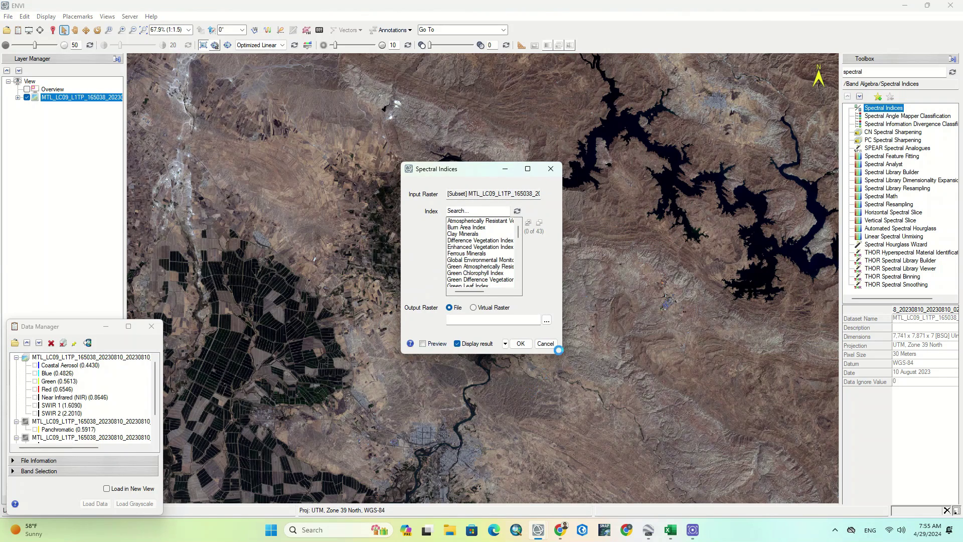
Step: Enlarge and reposition the Spectral Indices dialog to show the complete list of indices
drag(562, 258, 660, 257)
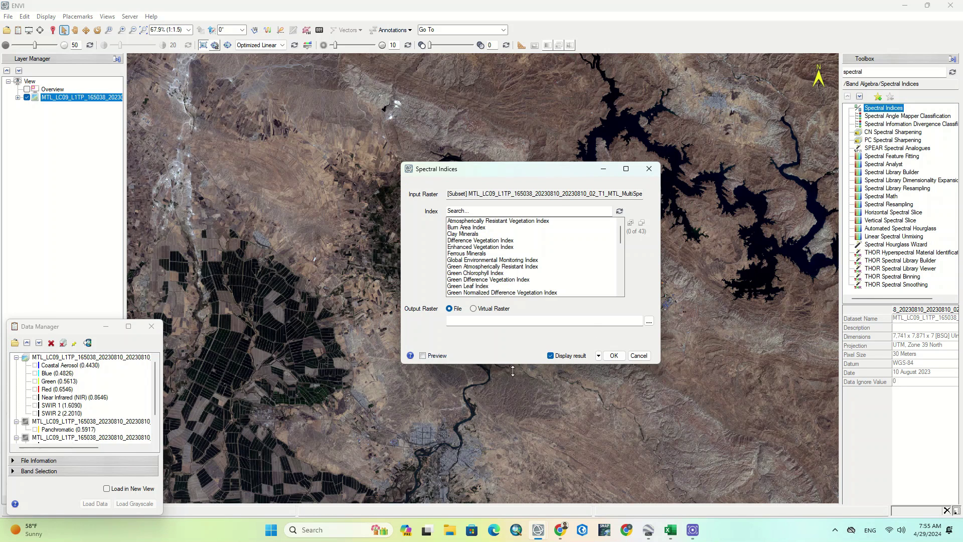
drag(513, 371, 513, 492)
drag(523, 173, 458, 60)
drag(596, 372, 700, 373)
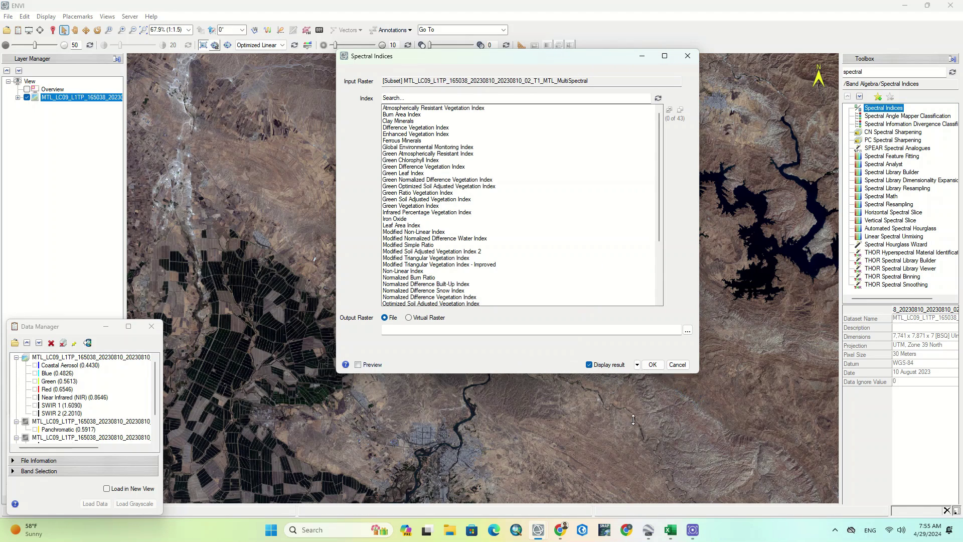
drag(634, 419, 633, 452)
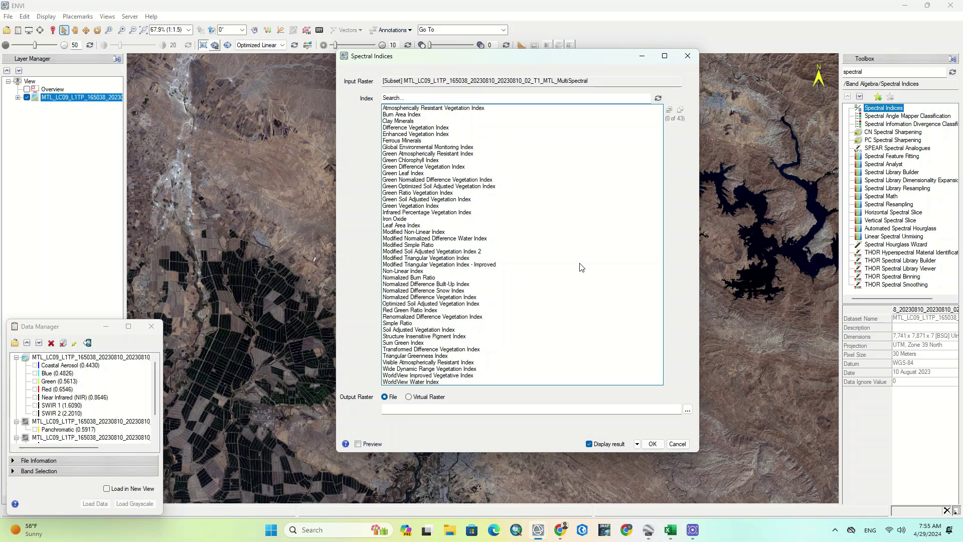
Step: Examine the available spectral indices, from Burn Area Index and Clay Minerals through Iron Oxide and Normalized Burn Ratio to Sum Green Index
click(415, 114)
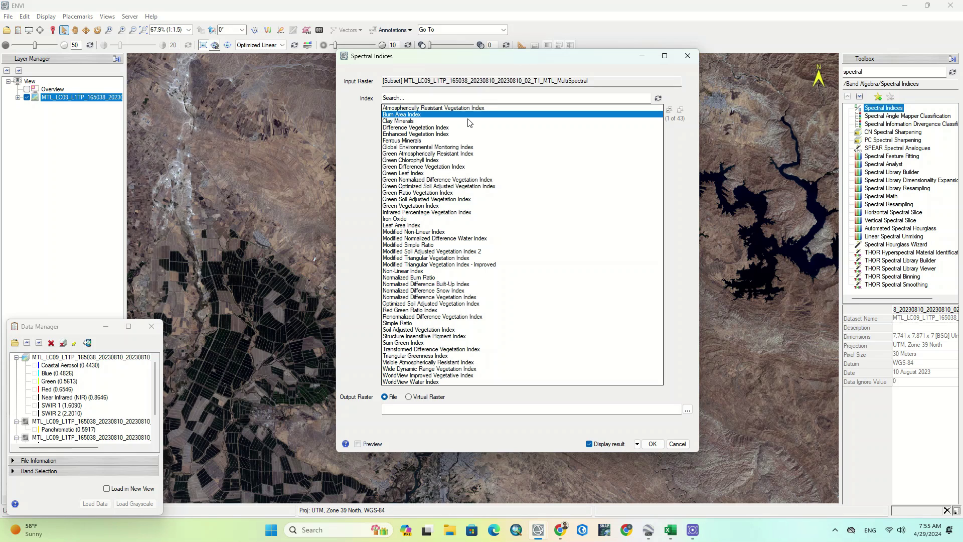
click(395, 121)
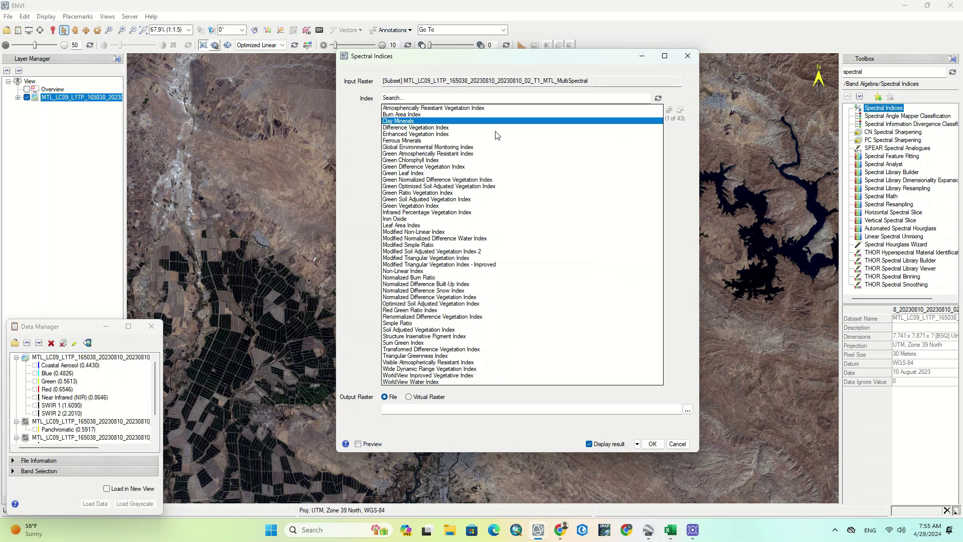
click(442, 128)
click(441, 134)
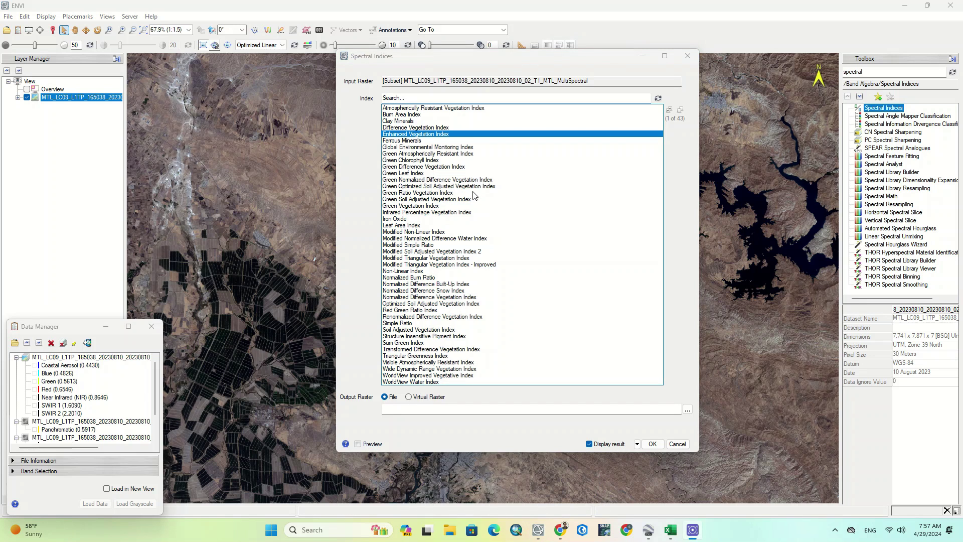
click(397, 220)
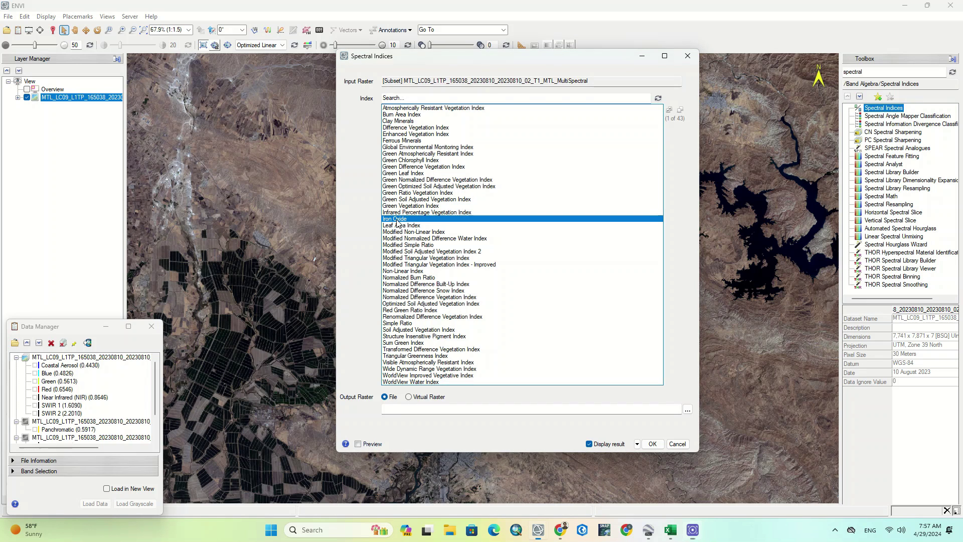
click(409, 207)
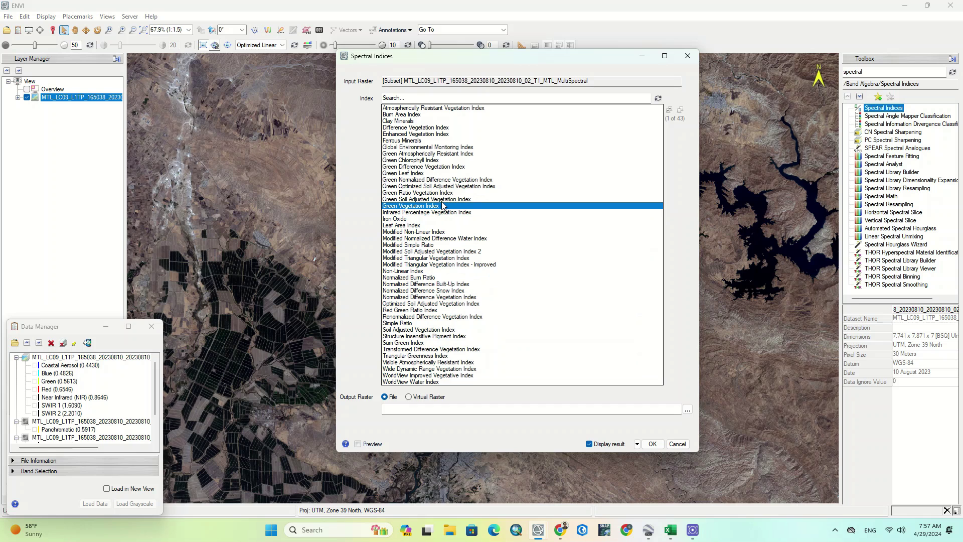
click(415, 174)
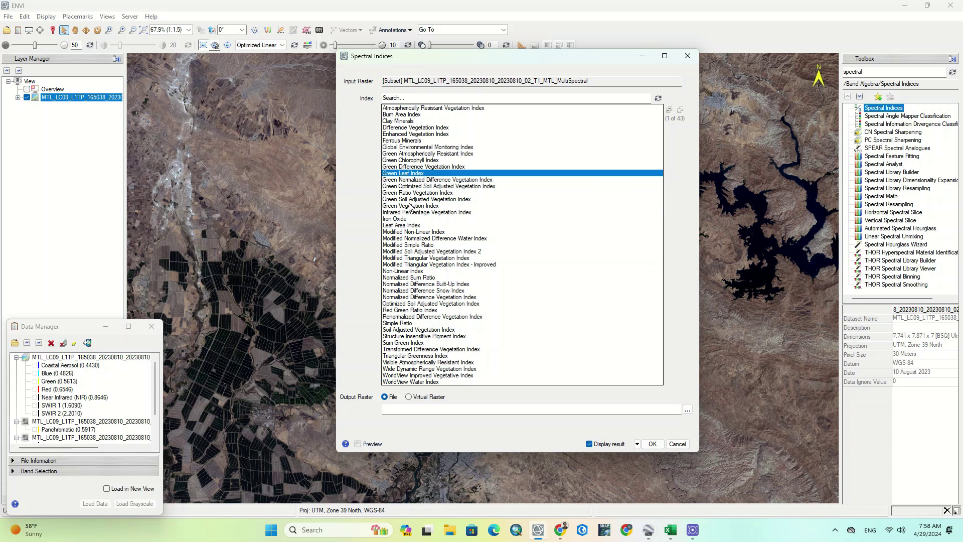
click(423, 279)
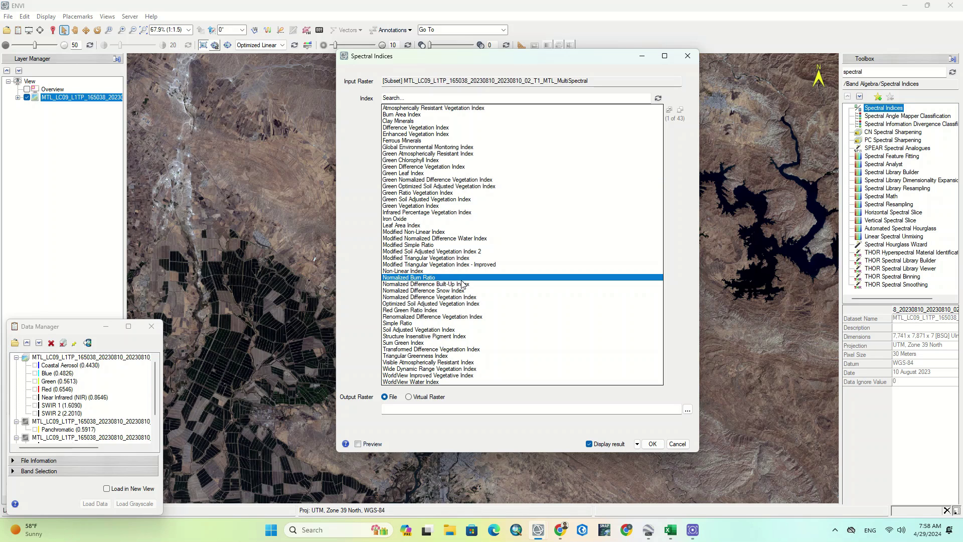
click(433, 311)
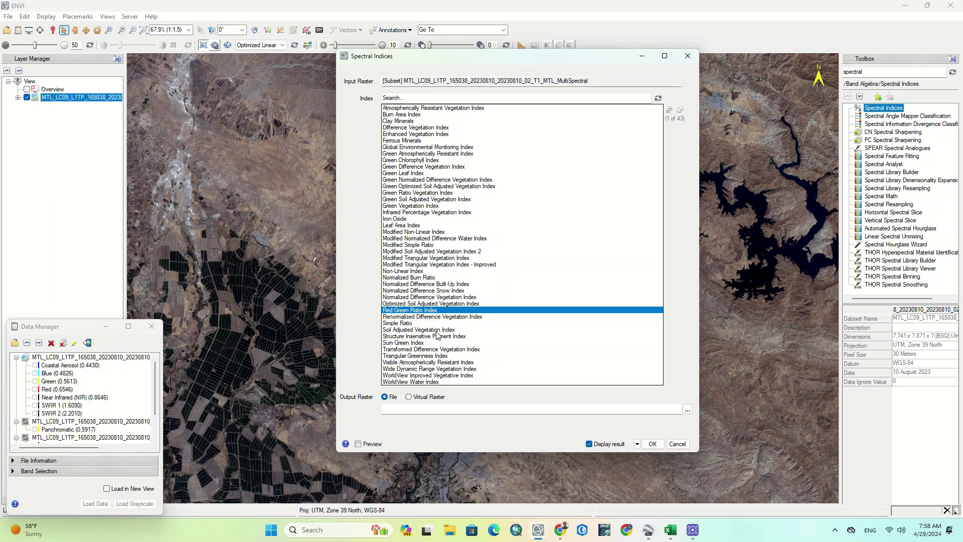
click(436, 330)
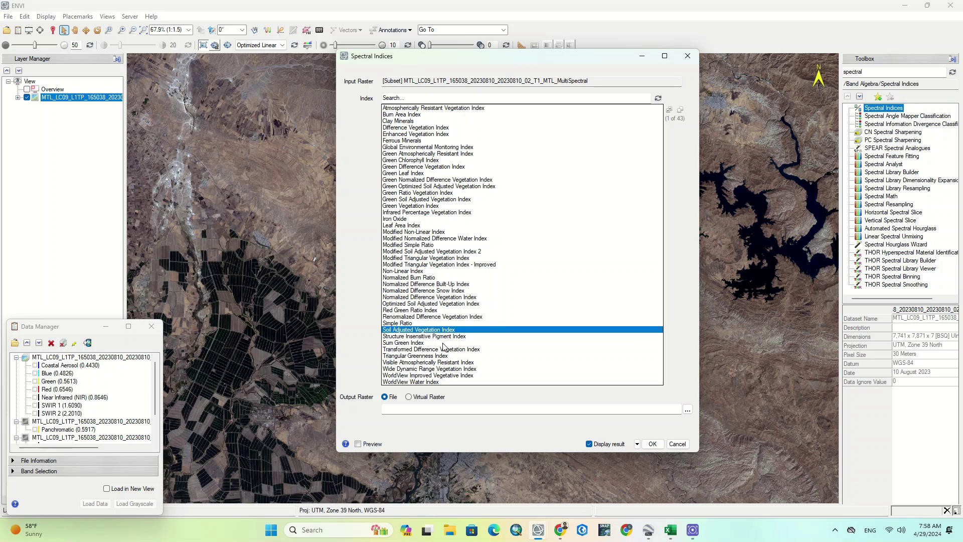
click(443, 343)
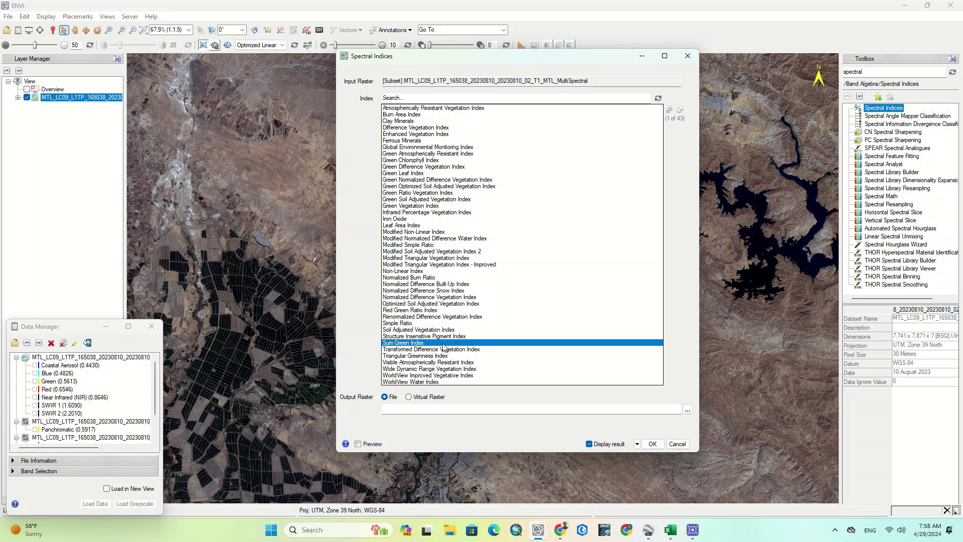
Step: Compute the Burn Area Index for the subset raster with the result displayed
click(428, 382)
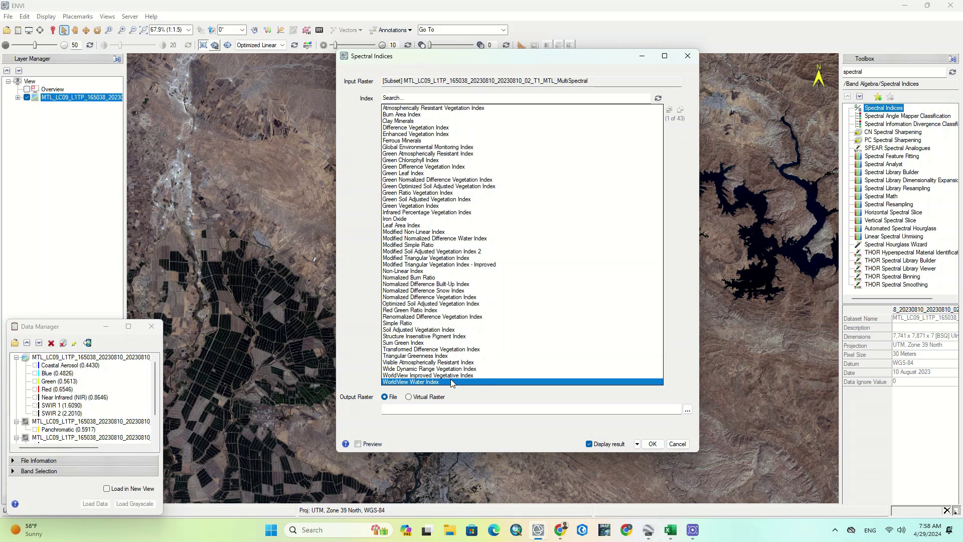
click(409, 115)
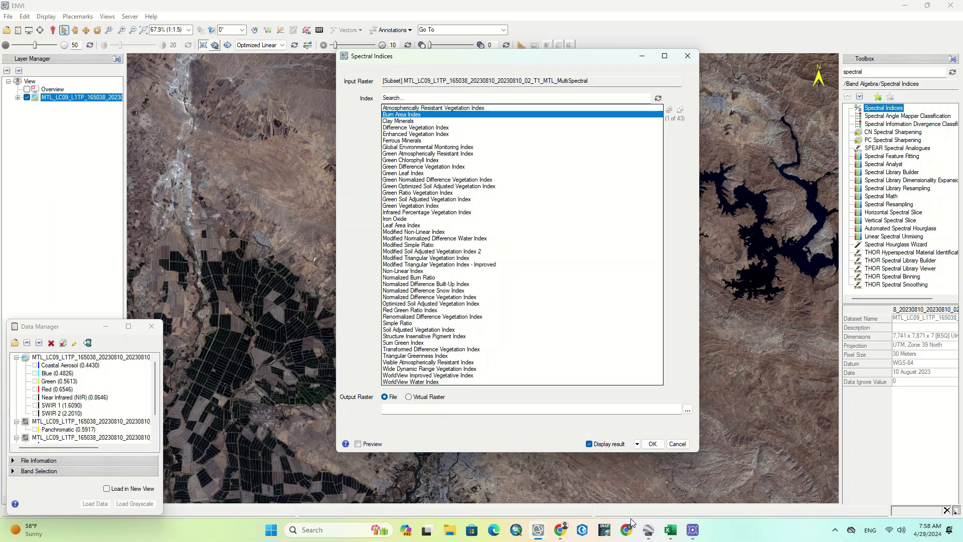
click(652, 444)
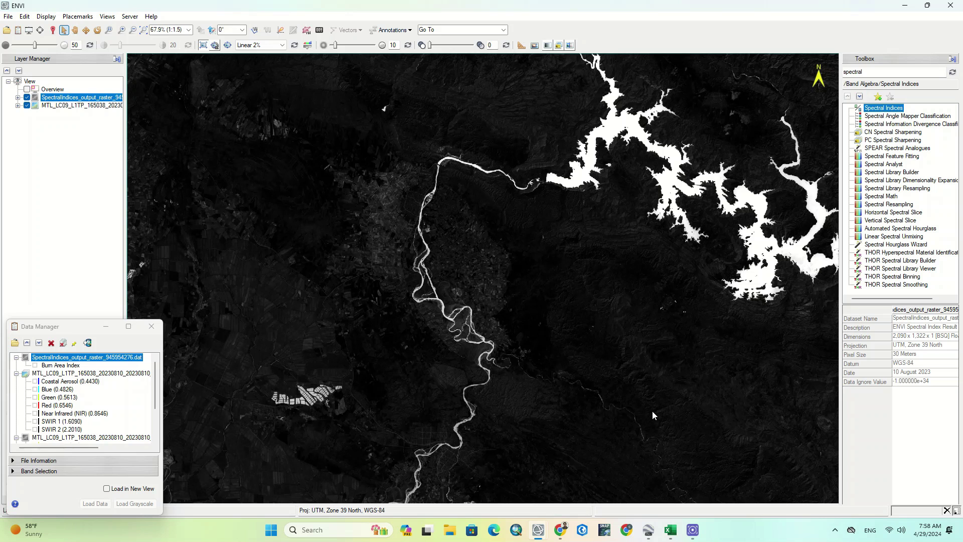
Step: Relaunch the Spectral Indices tool on the MultiSpectral raster, spatially subset to the current view extent
double_click(879, 109)
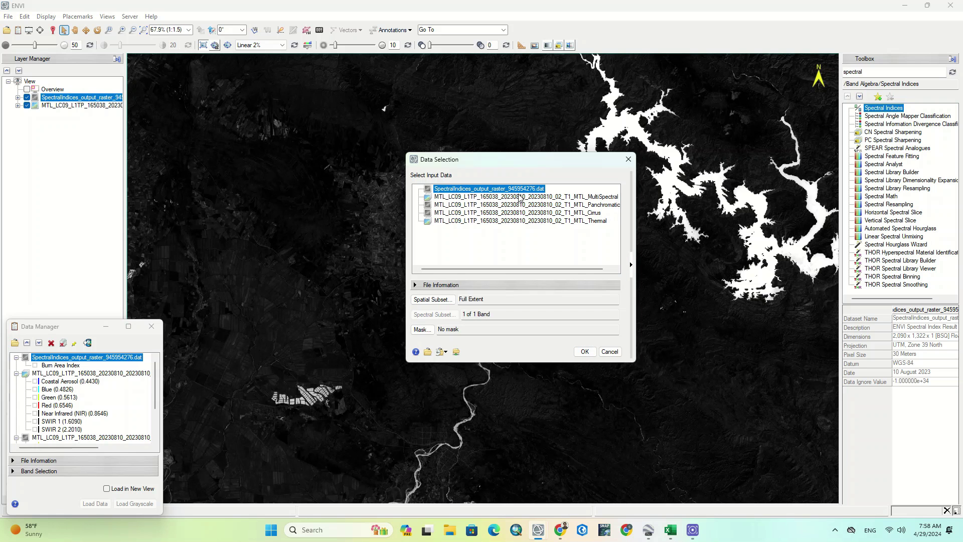
click(520, 197)
click(631, 265)
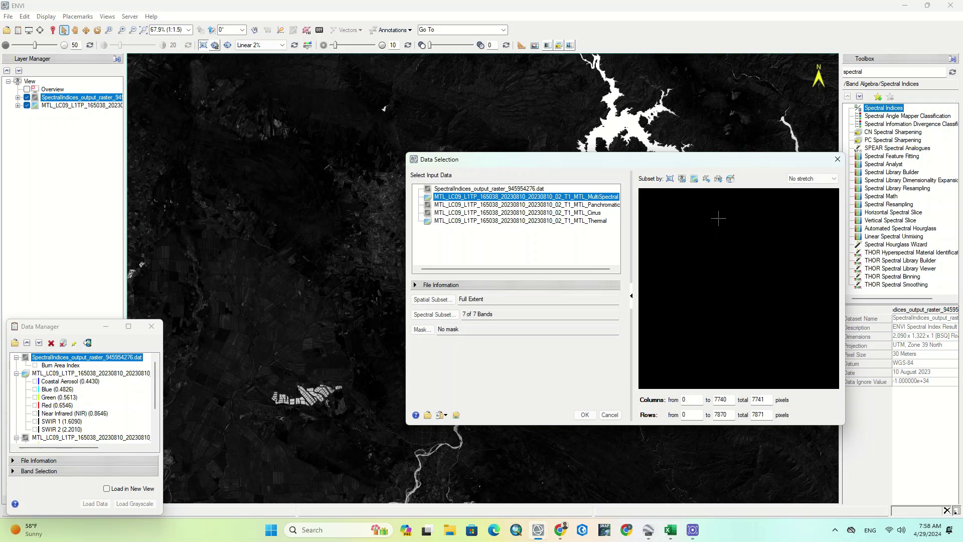
click(682, 179)
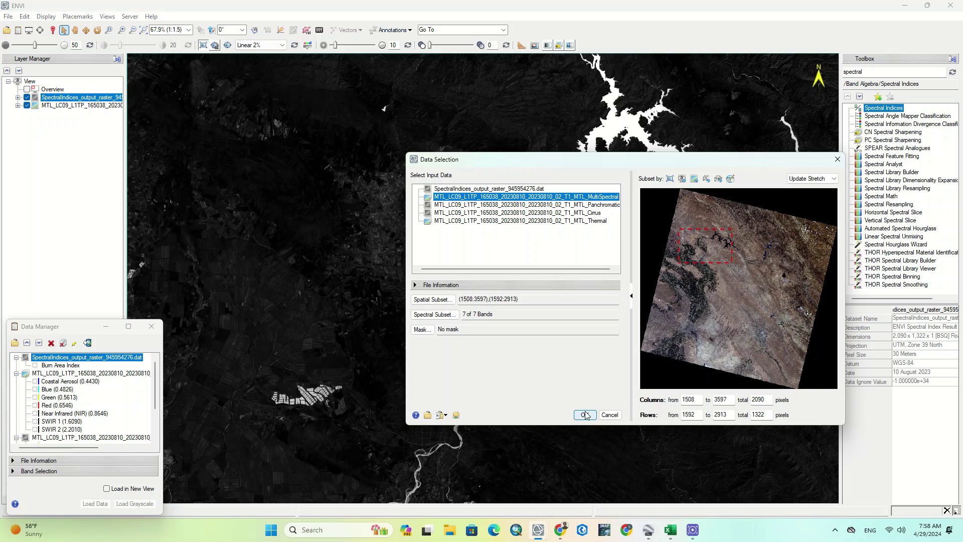
click(584, 415)
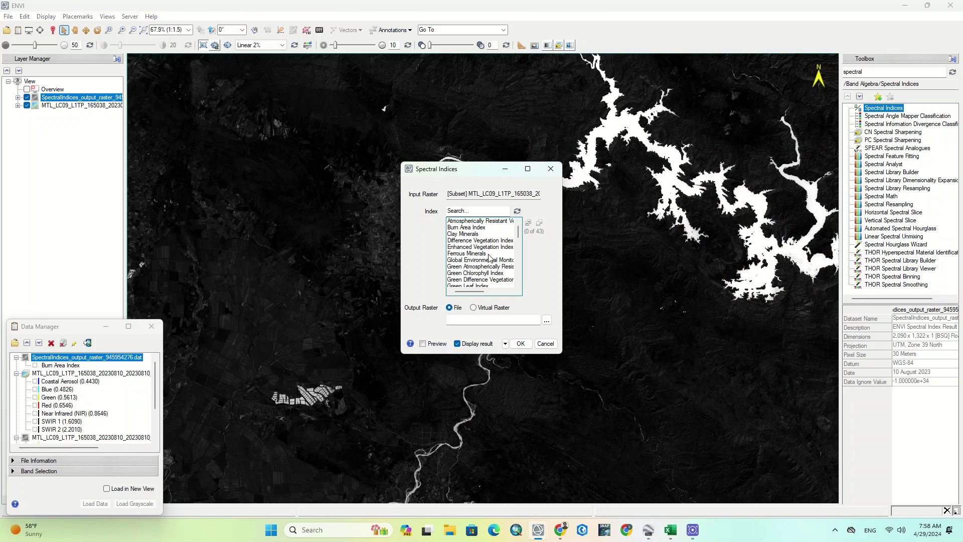
Step: Select Leaf Area Index from the full index list and compute it with the result displayed
click(528, 169)
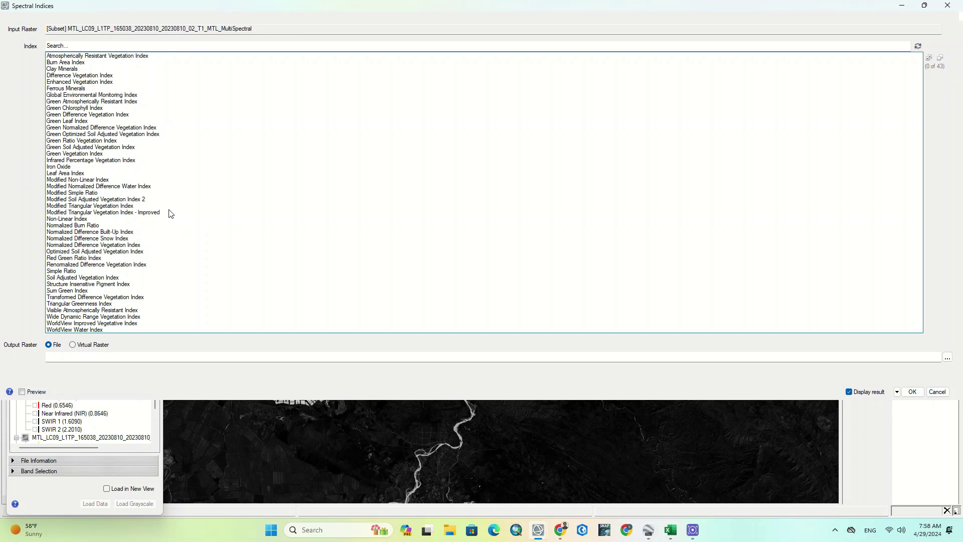
click(65, 175)
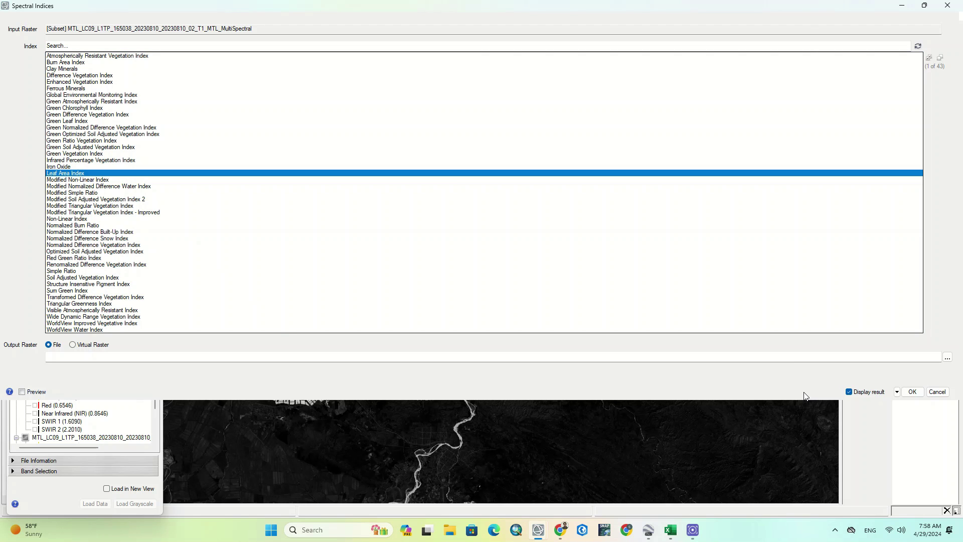
double_click(735, 7)
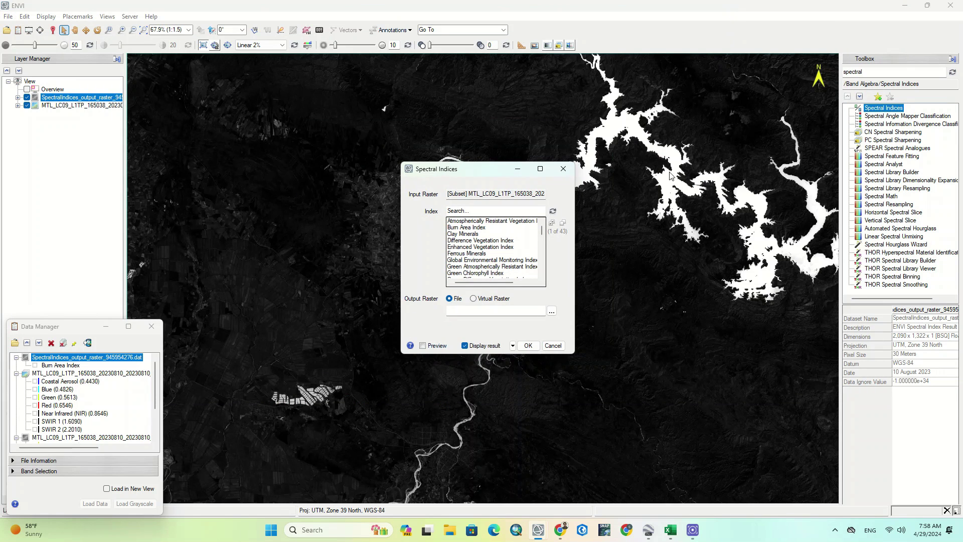
scroll(505, 256, down, 5)
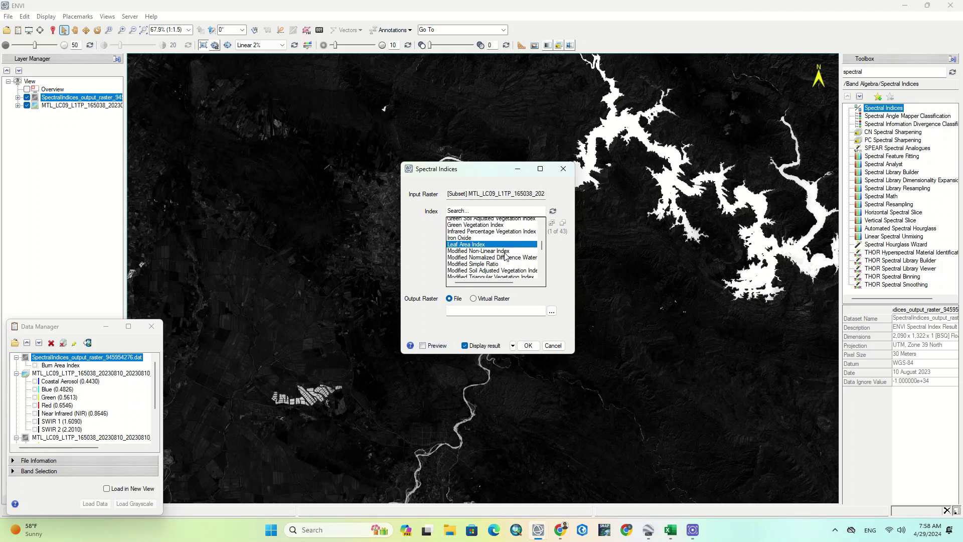
click(528, 346)
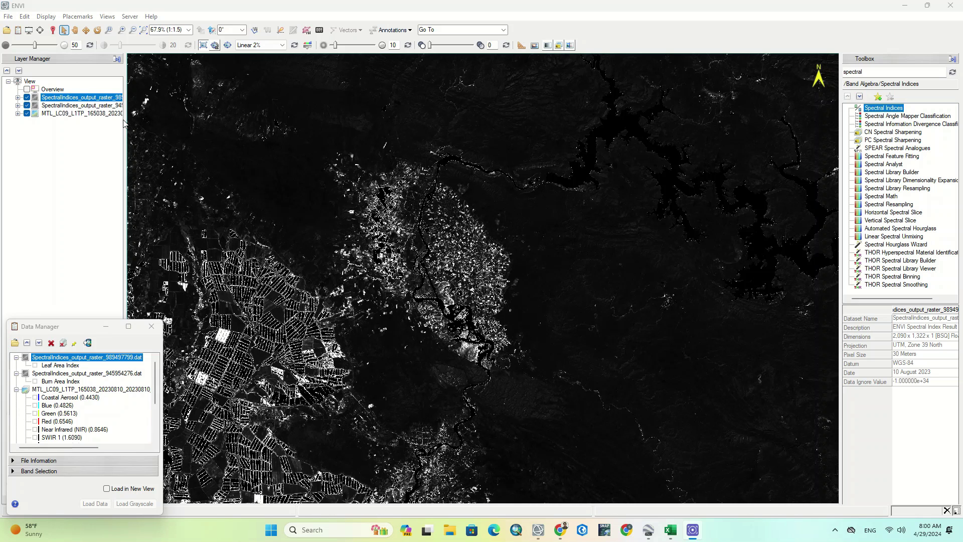
Step: Toggle the Leaf Area Index layer's visibility off and on to compare it with the Burn Area Index layer beneath
click(27, 98)
click(28, 98)
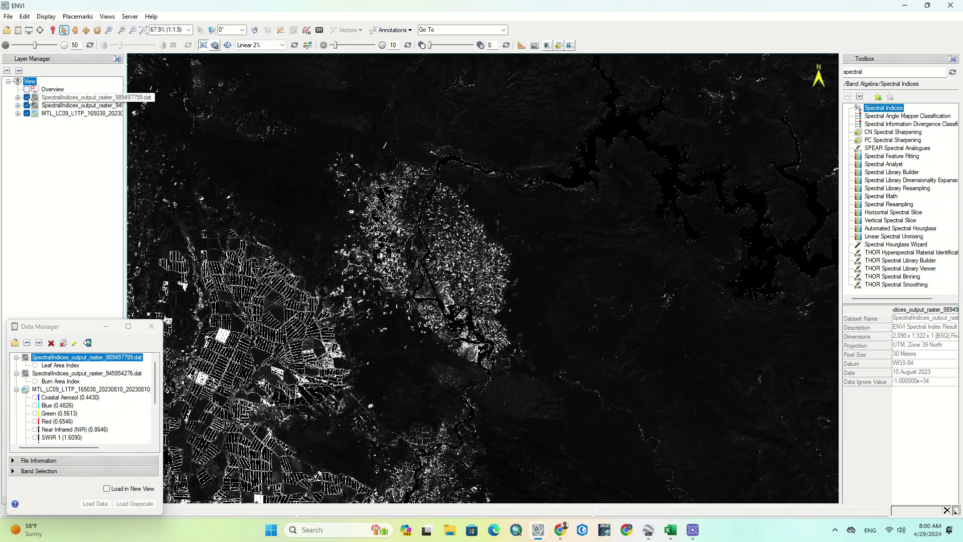
click(28, 98)
click(28, 98)
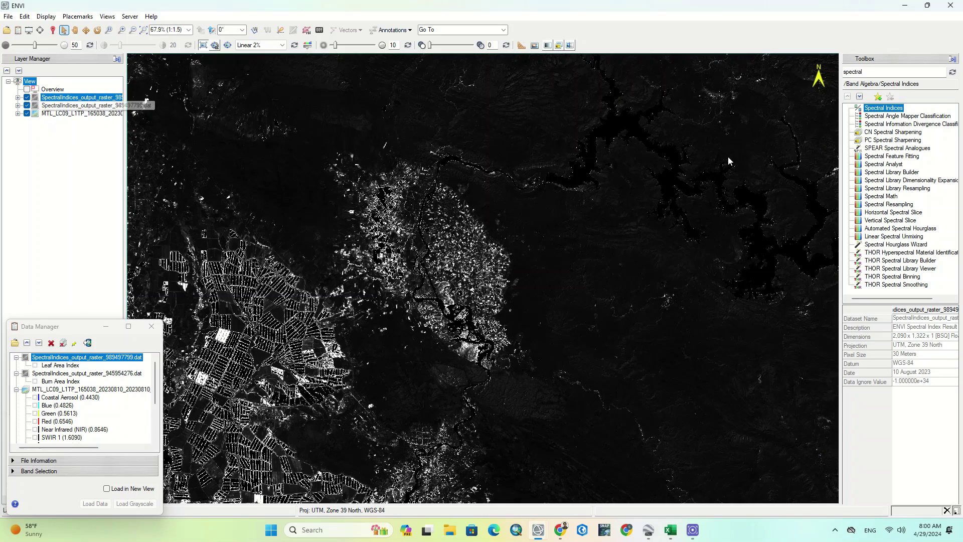
Step: Start another Spectral Indices run with the MultiSpectral raster as input, limited to the current view extent
double_click(877, 109)
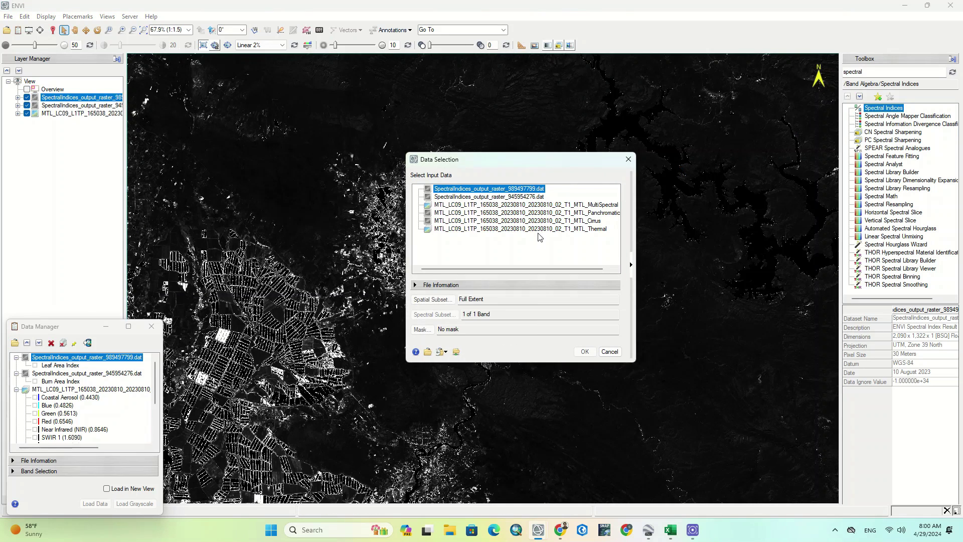
click(533, 206)
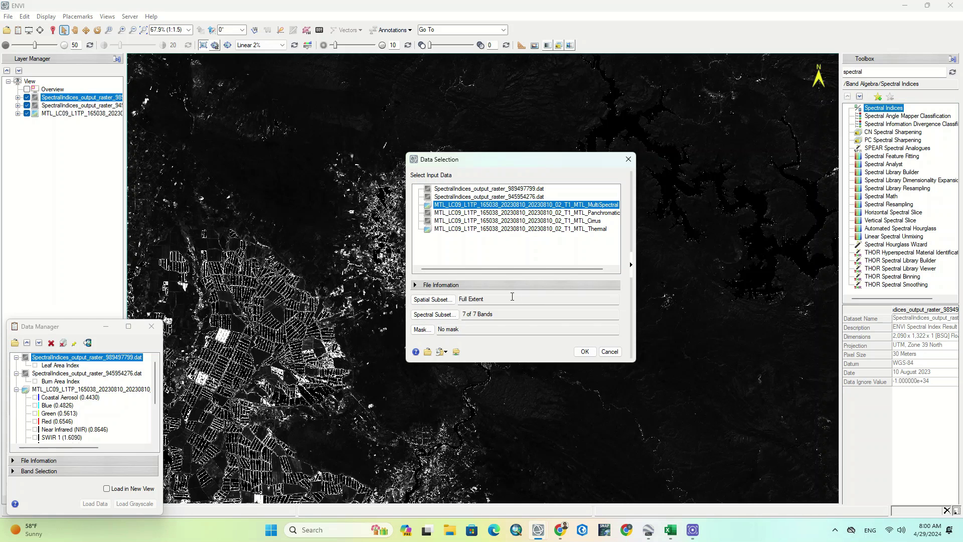
click(631, 266)
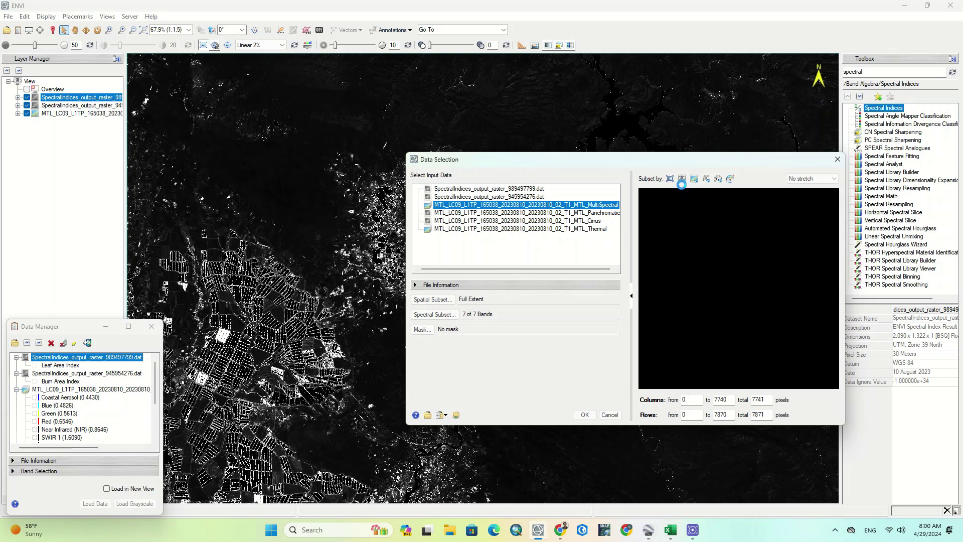
click(592, 415)
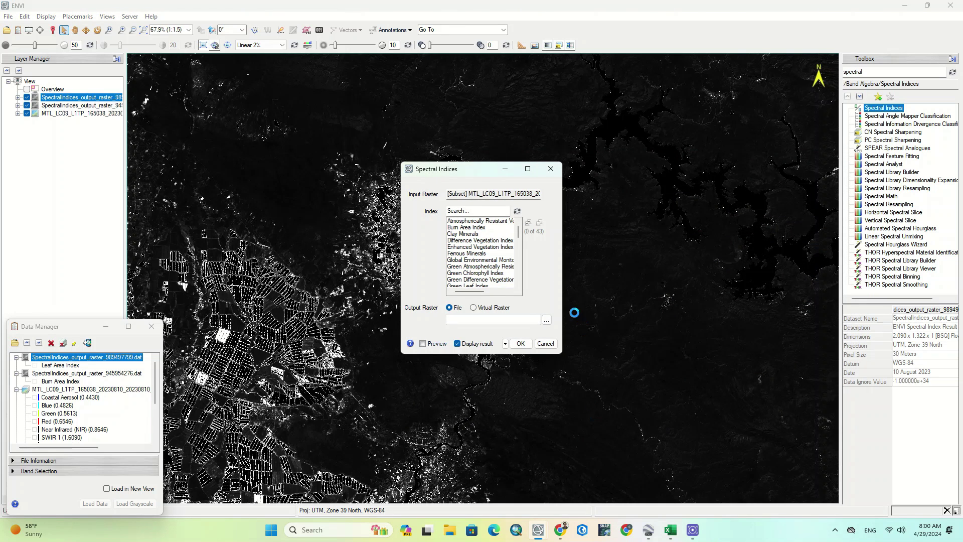
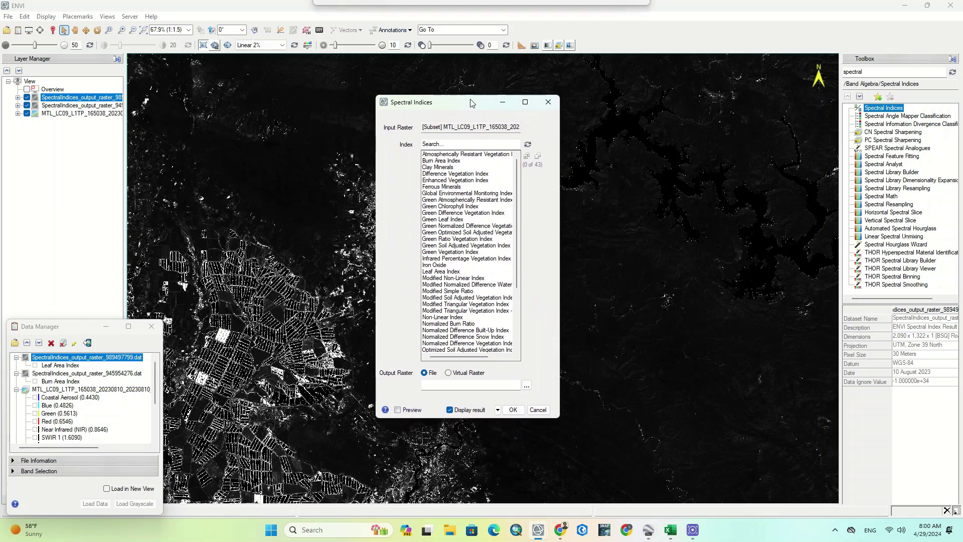
Step: Compute the Soil Adjusted Vegetation Index, saving the output raster to a file named SoilAdjustedVegetationIndex
drag(558, 214, 710, 214)
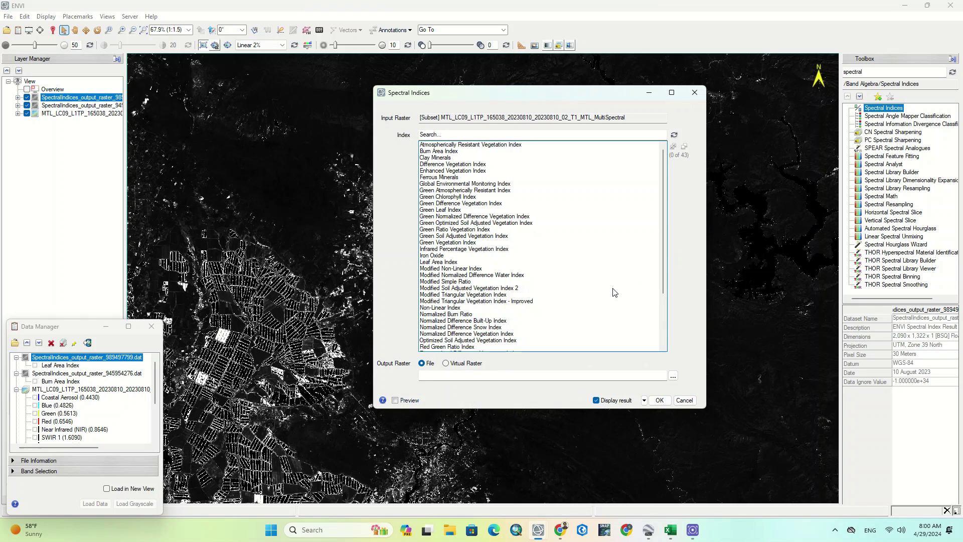
scroll(518, 285, down, 4)
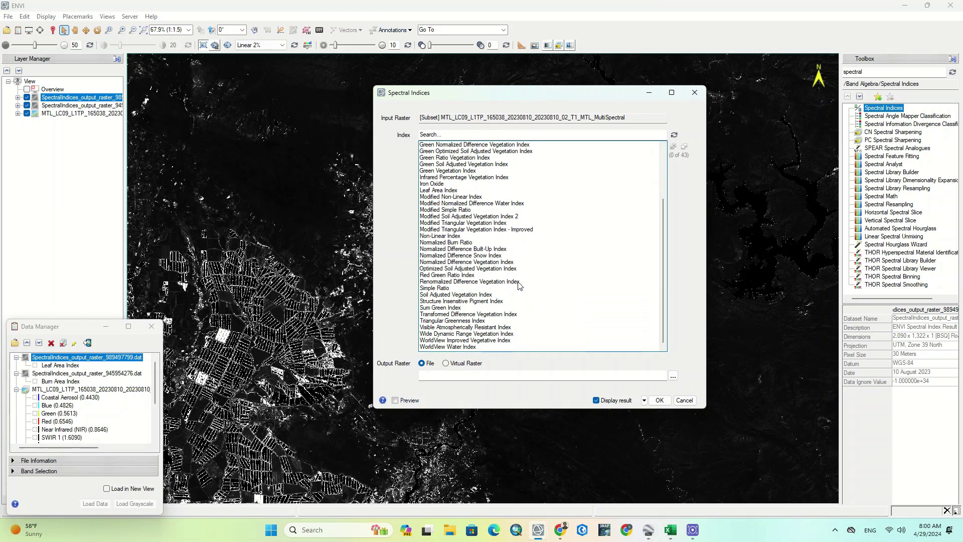
click(476, 296)
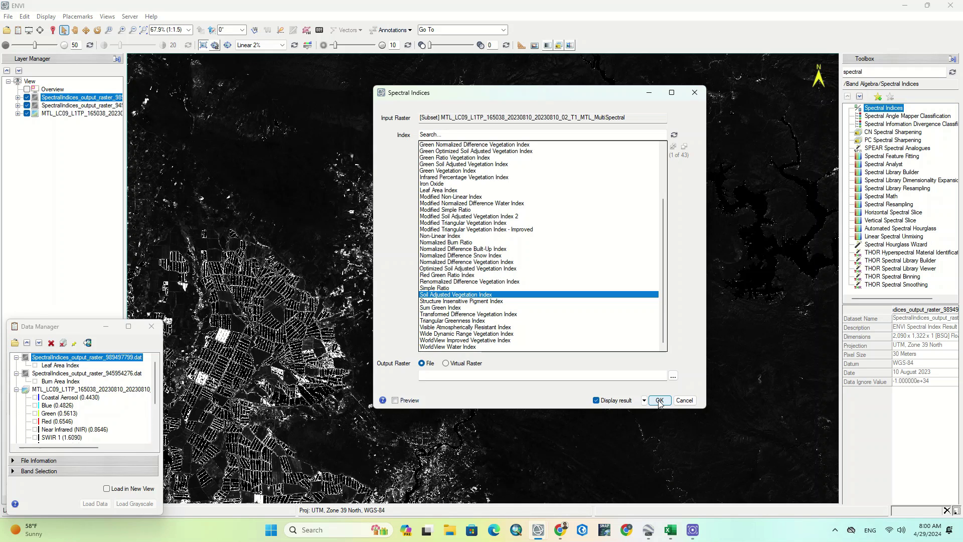
click(473, 363)
click(421, 363)
click(485, 375)
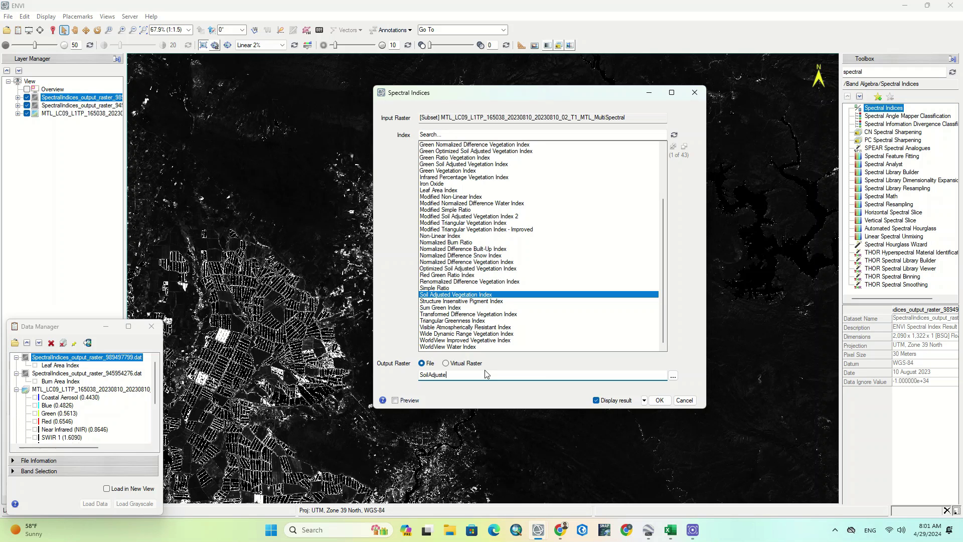
text(getationIndex)
click(660, 399)
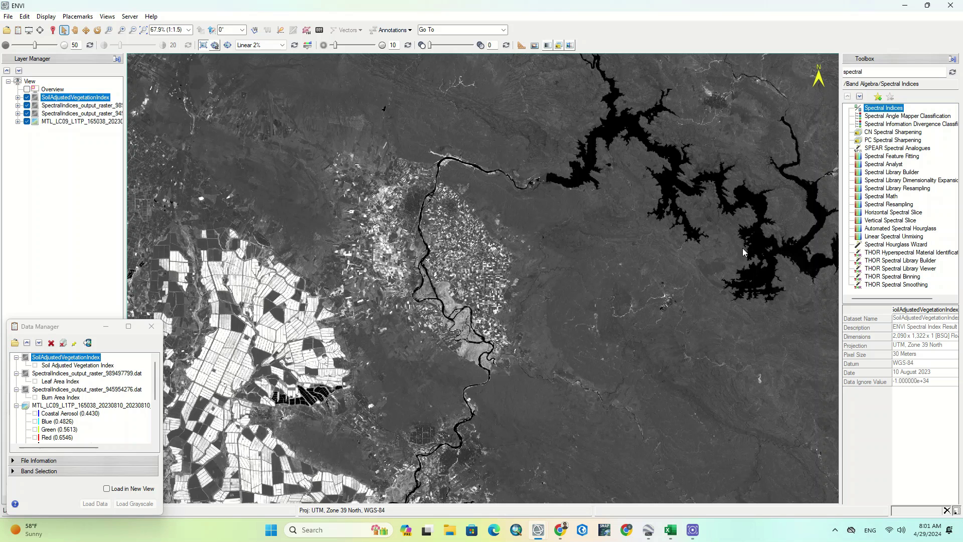
Step: Open the Spectral Indices tool again for the MultiSpectral raster, with the spatial subset matching the view extent
double_click(884, 108)
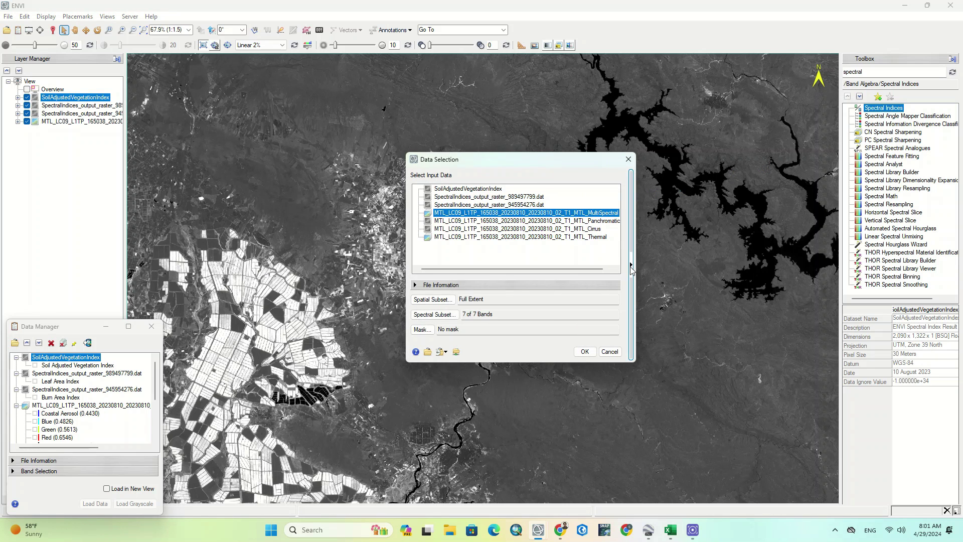
click(630, 266)
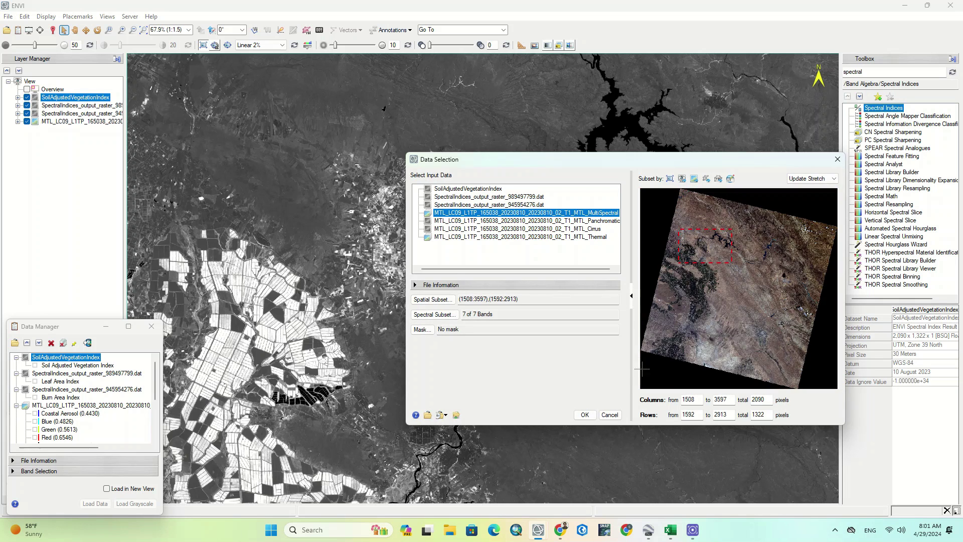
click(585, 414)
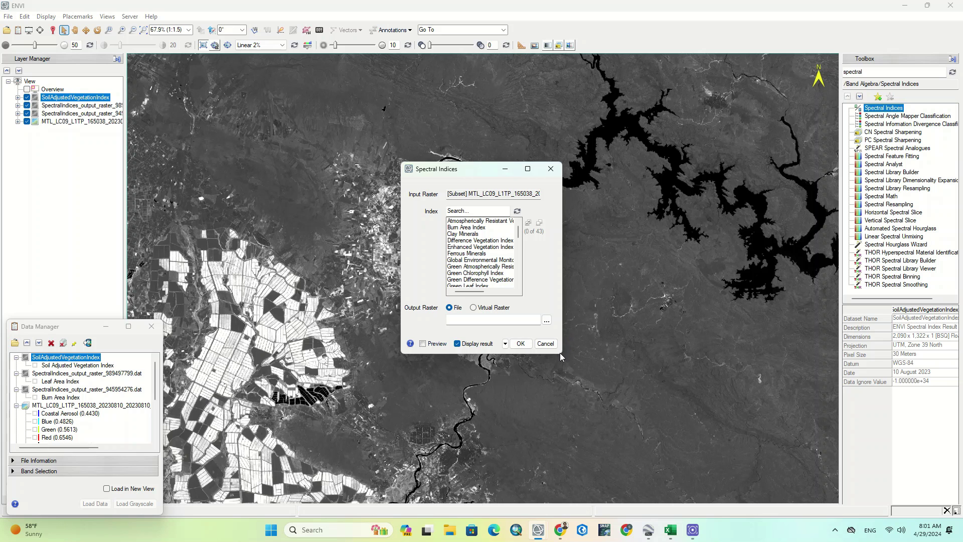
Step: Enlarge the index list and compute the WorldView Water Index, saving the output raster as WorldViewWaterIndex
drag(562, 355, 708, 504)
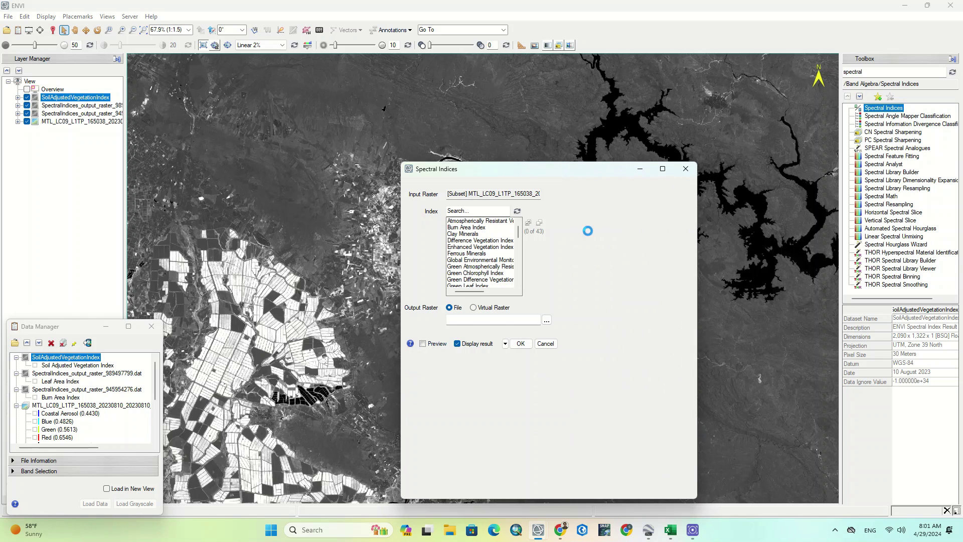
drag(540, 177, 472, 104)
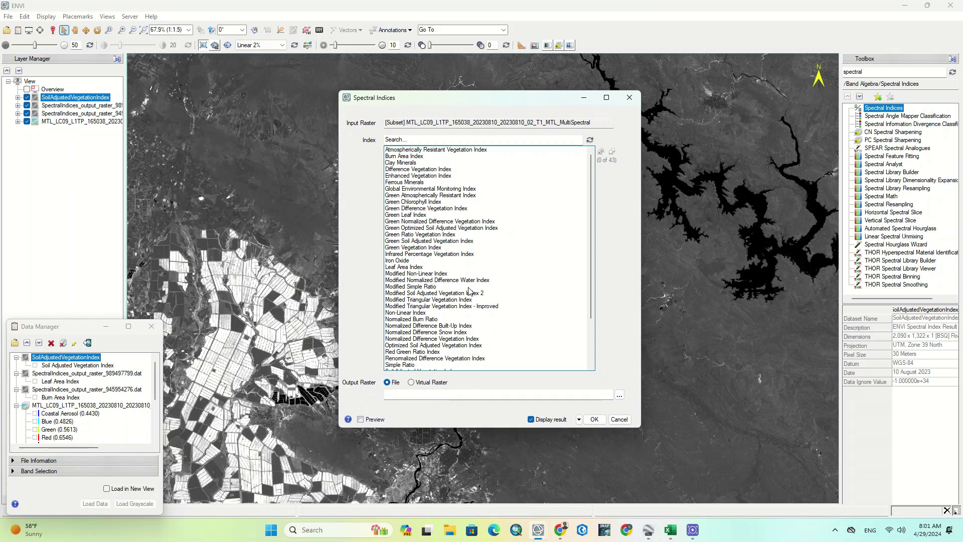
scroll(469, 291, down, 3)
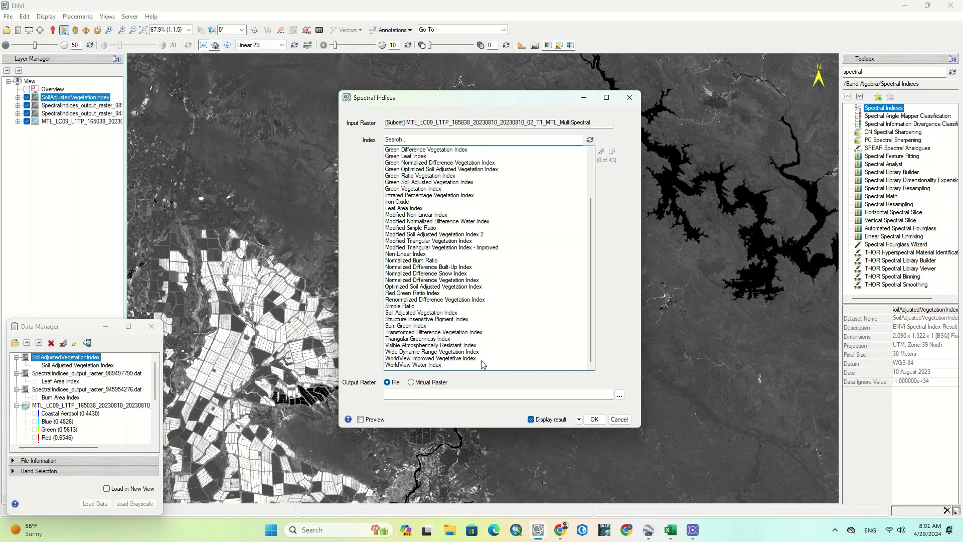
click(437, 365)
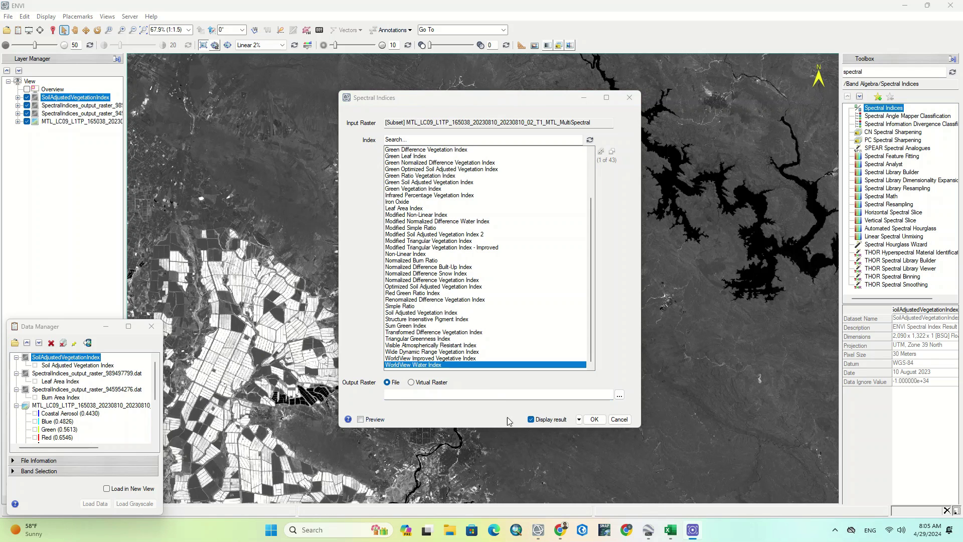
click(494, 396)
text(W)
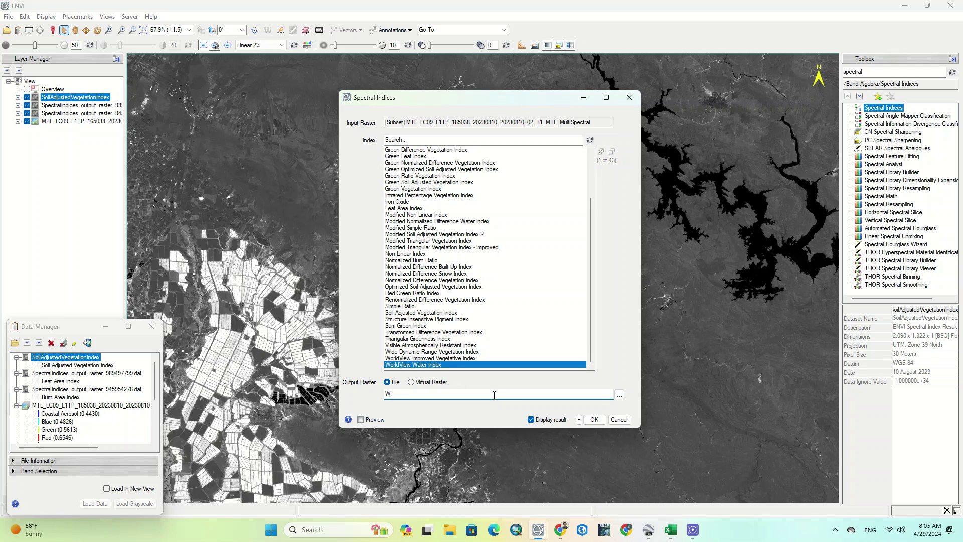
text(orldViewWaterIndex)
click(594, 419)
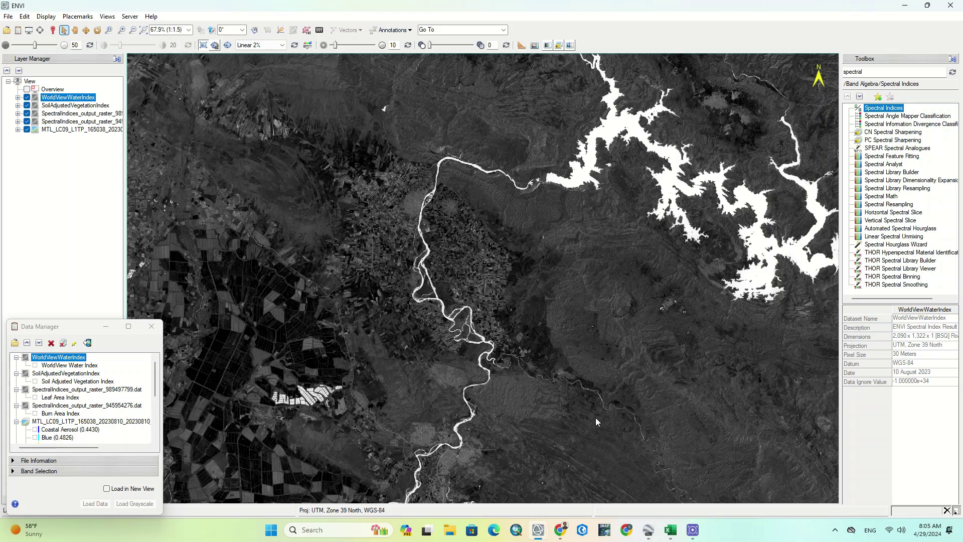
Step: Start a new Spectral Indices run on the MultiSpectral raster, with the spatial subset taken from the view extent
double_click(880, 109)
click(505, 220)
click(631, 264)
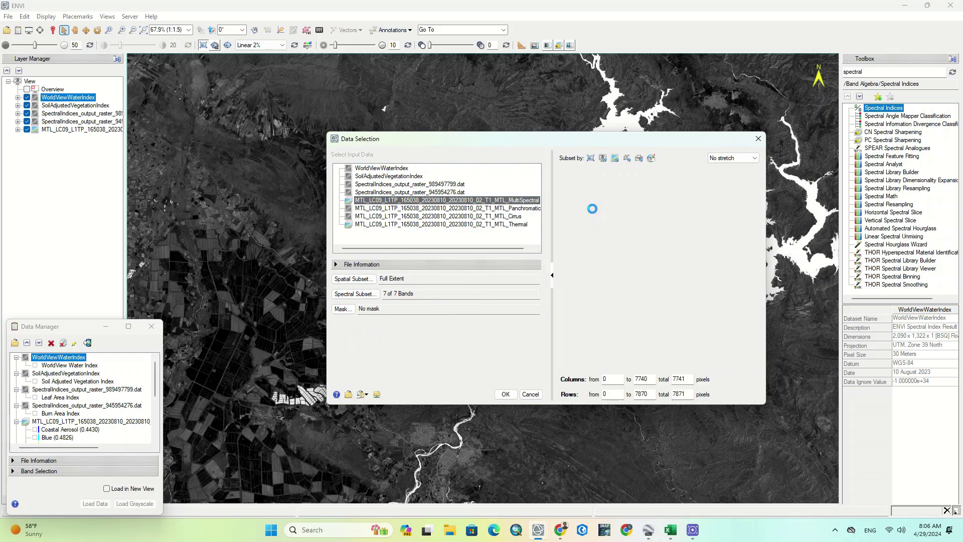
click(603, 158)
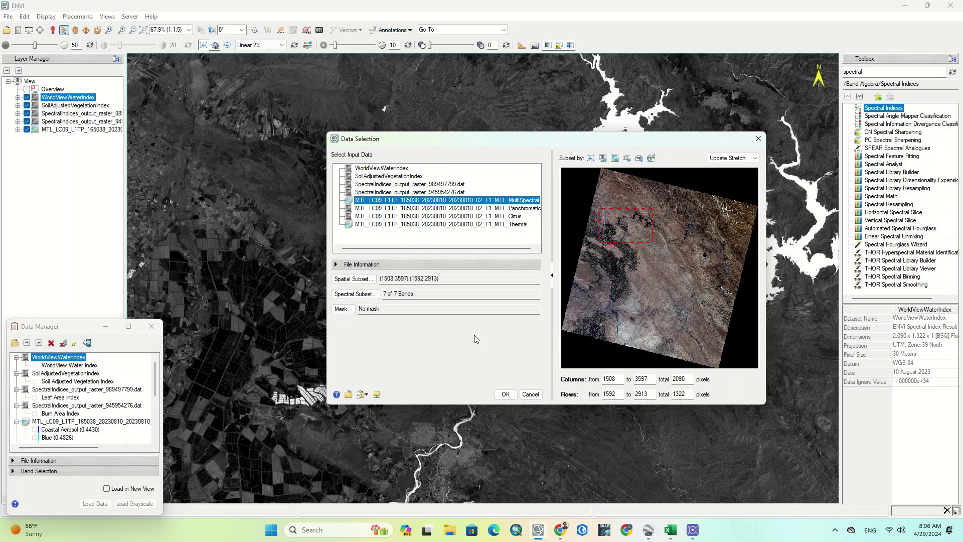
click(506, 395)
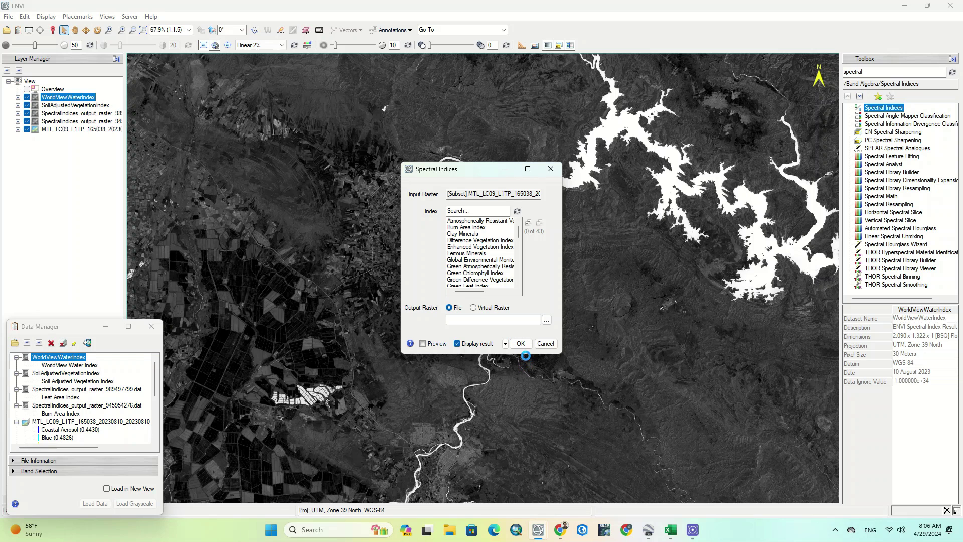
Step: Enlarge the index list and compute the Sum Green Index, saving the output raster as SumGreenIndex
drag(525, 355, 524, 490)
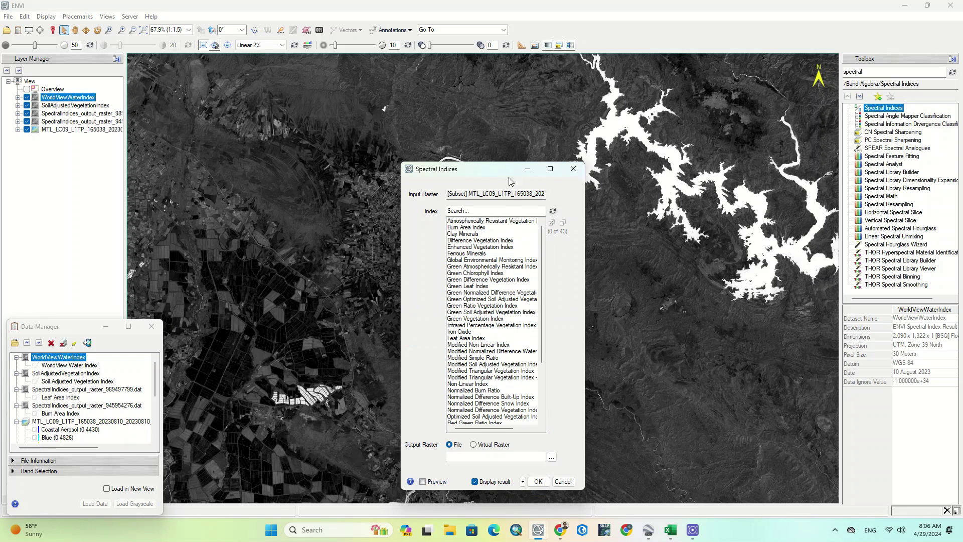
drag(484, 169, 463, 119)
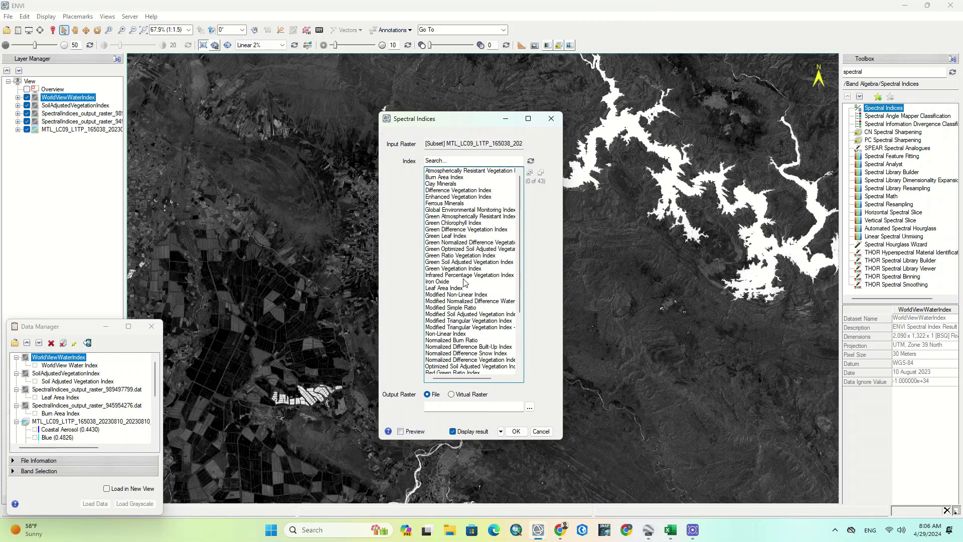
scroll(485, 298, down, 3)
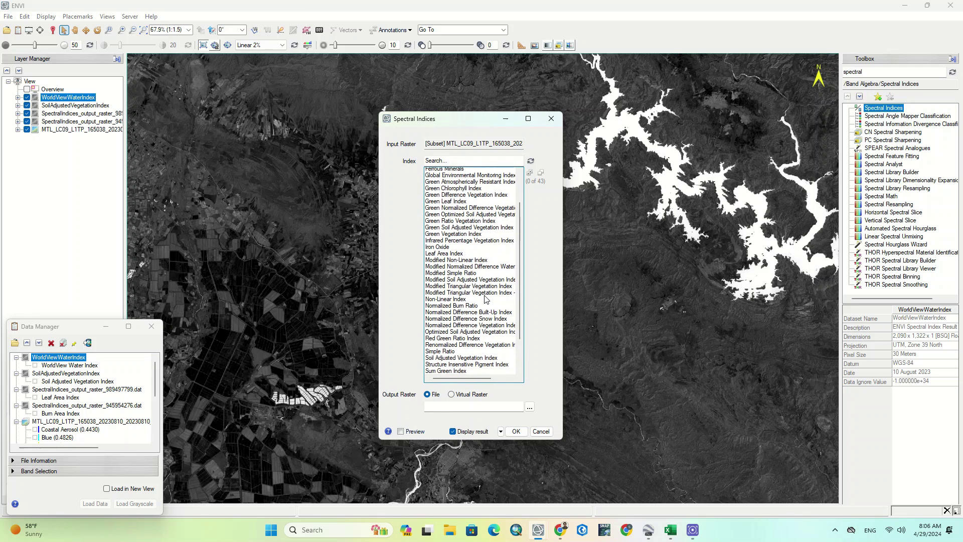
scroll(485, 302, down, 3)
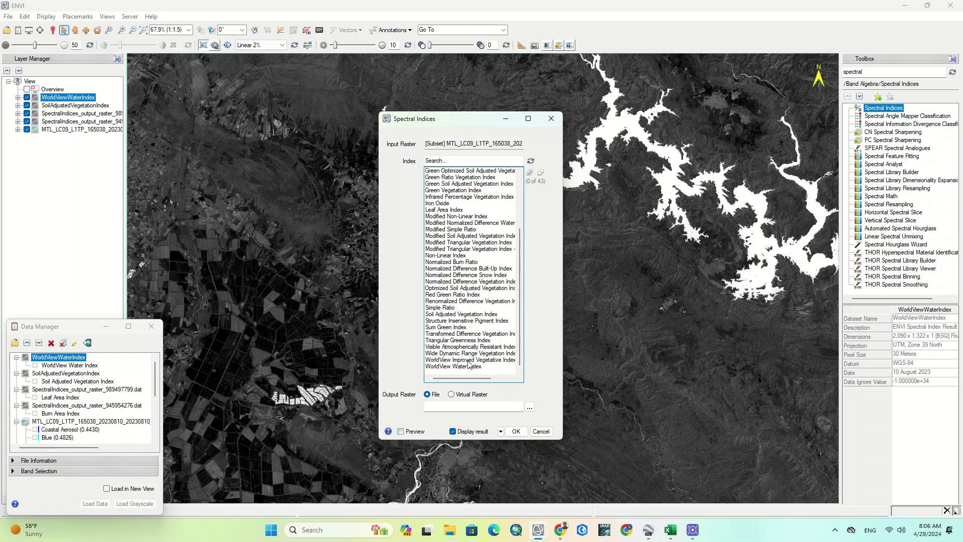
click(460, 327)
click(454, 406)
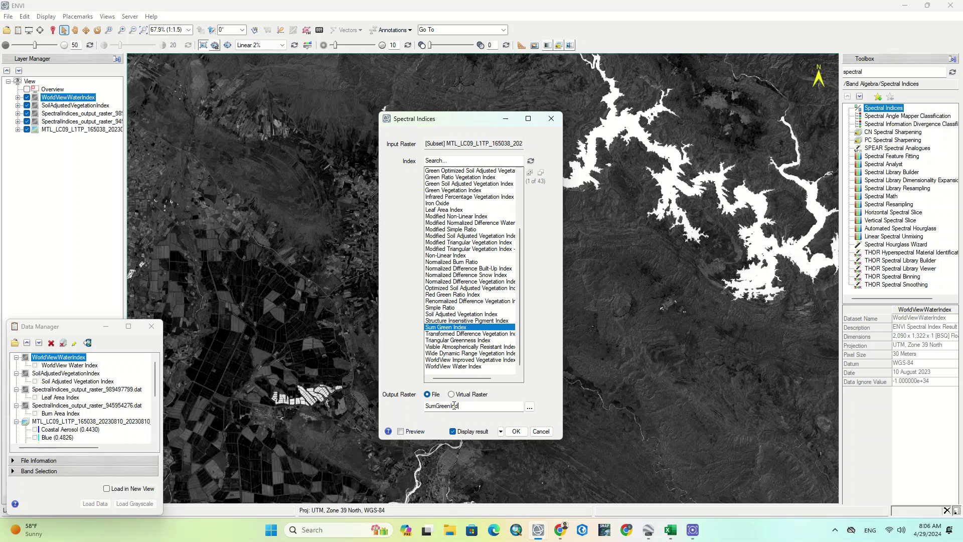
click(516, 432)
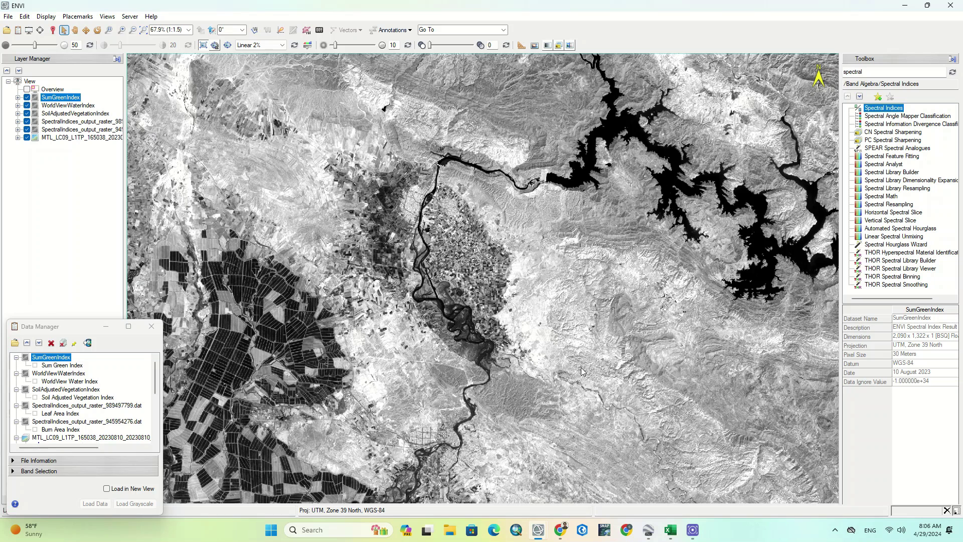
Step: Open Spectral Indices again with the MultiSpectral raster as input, subset to the current view extent
double_click(888, 110)
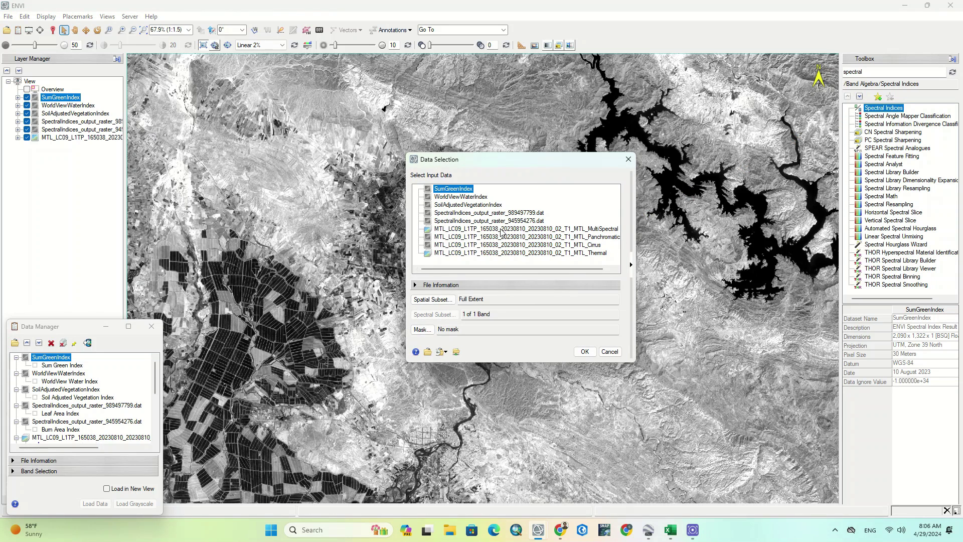
click(504, 229)
drag(512, 160, 442, 145)
click(562, 250)
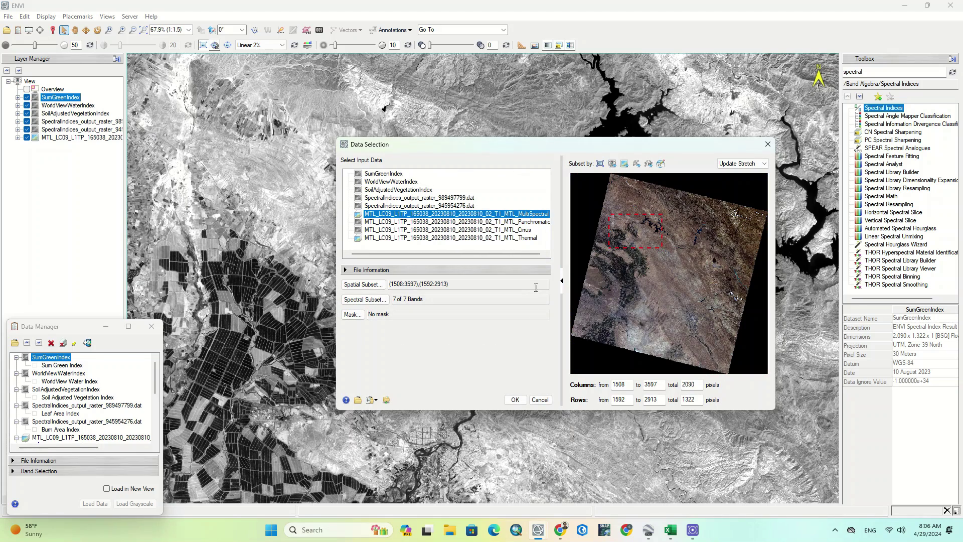
click(515, 400)
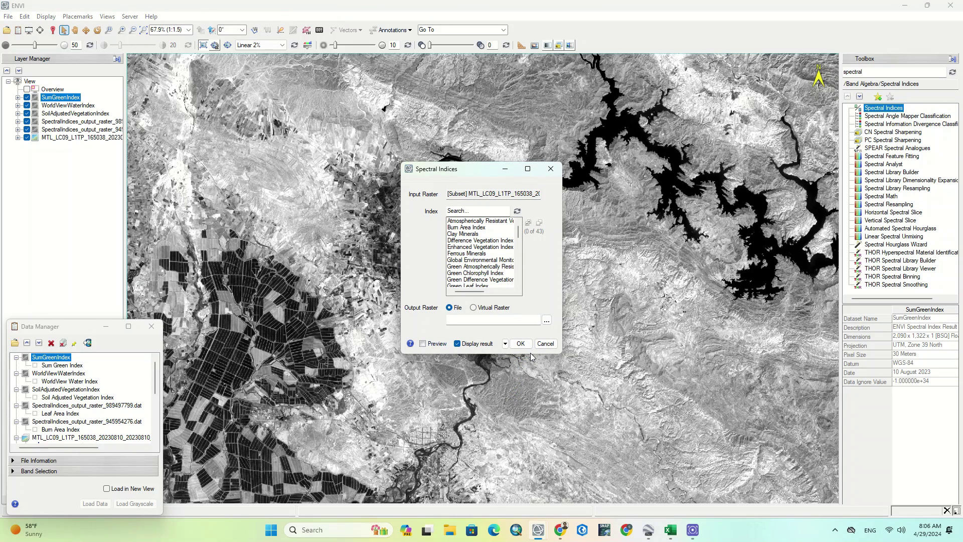
Step: Widen the index list and compute the Clay Minerals index, saving the output raster as ClayMinerals
drag(531, 360, 532, 469)
drag(486, 168, 444, 126)
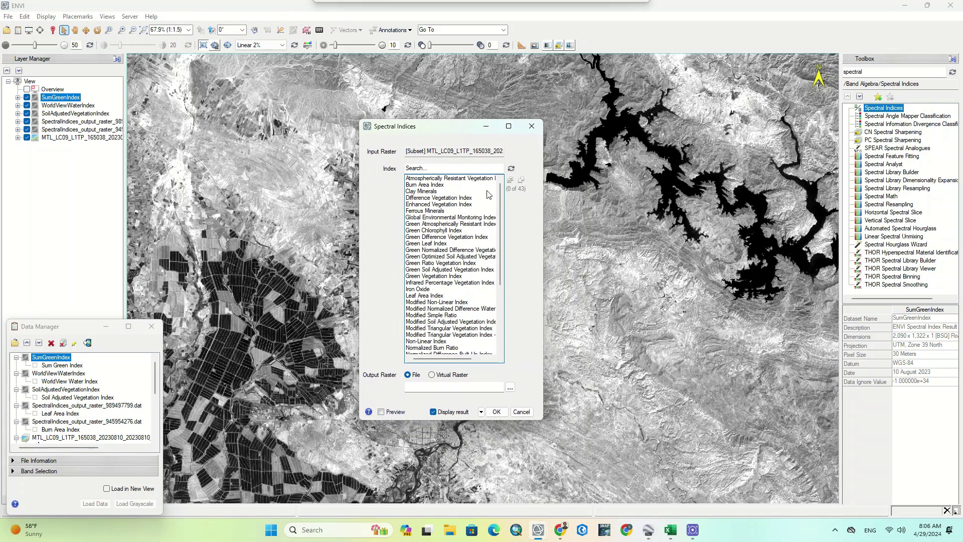
drag(541, 233, 605, 234)
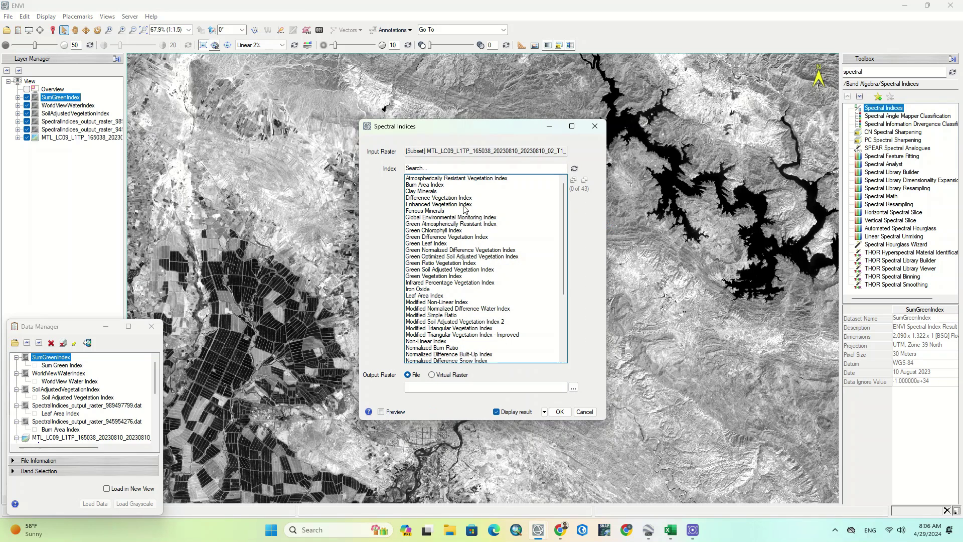
click(430, 191)
click(429, 388)
text(Clay)
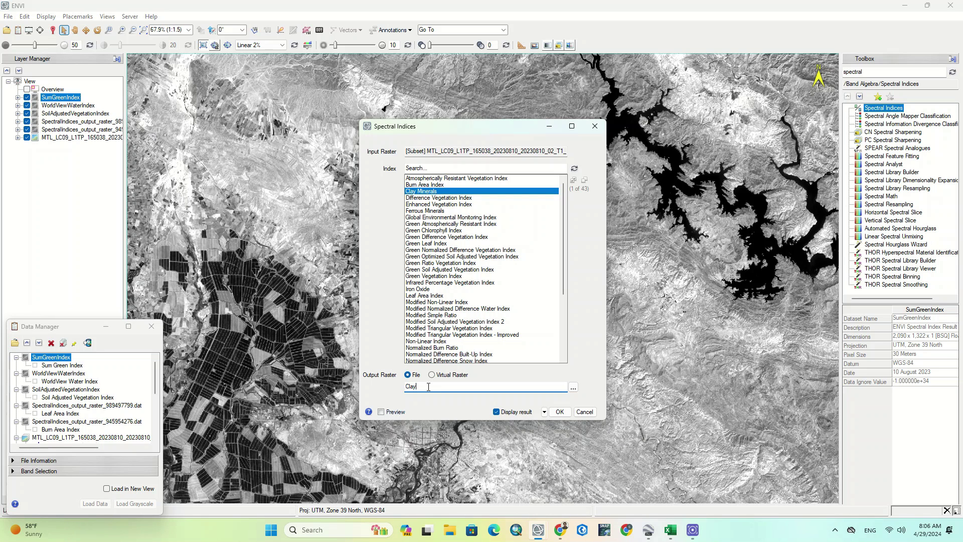
text(Minerals)
click(561, 412)
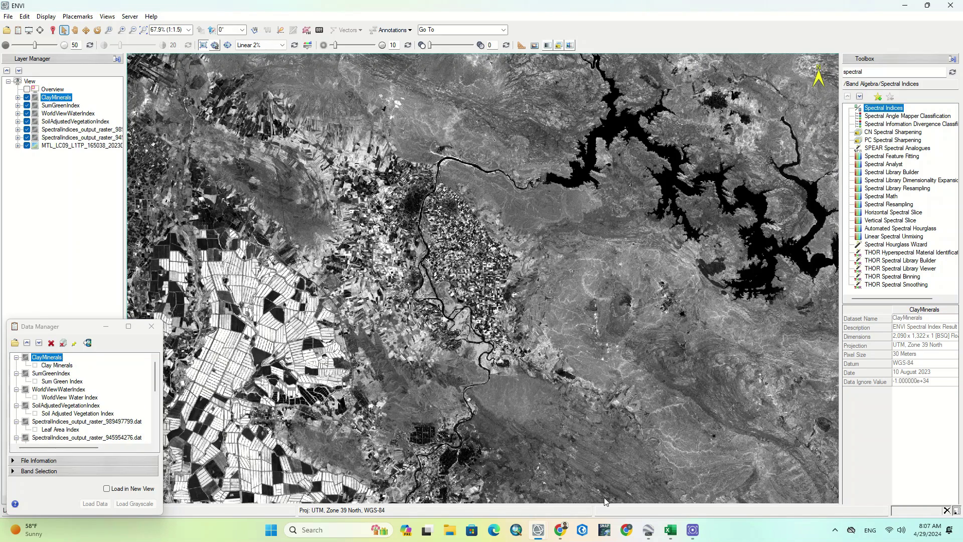
Step: Set up another Spectral Indices run for the MultiSpectral raster, limited to the view extent
double_click(896, 107)
click(438, 194)
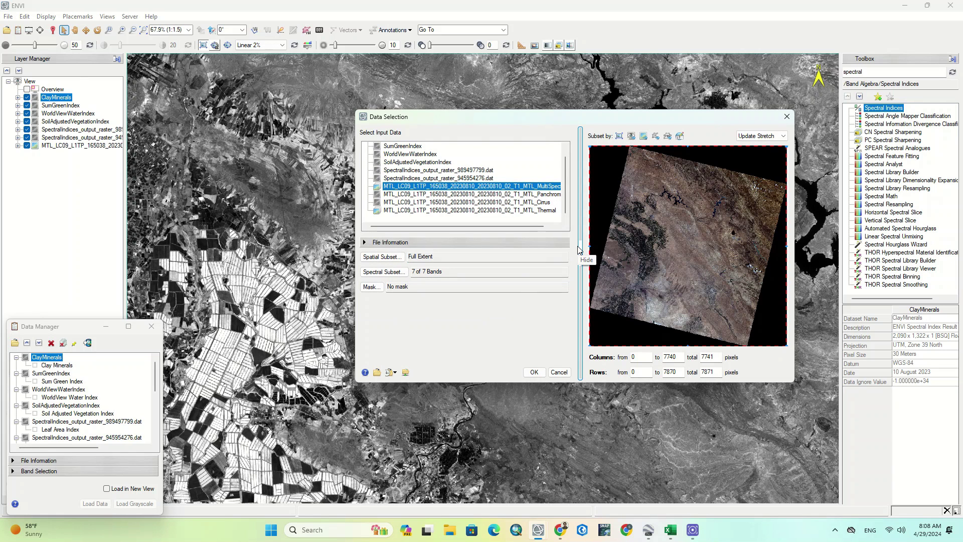
click(631, 135)
click(534, 371)
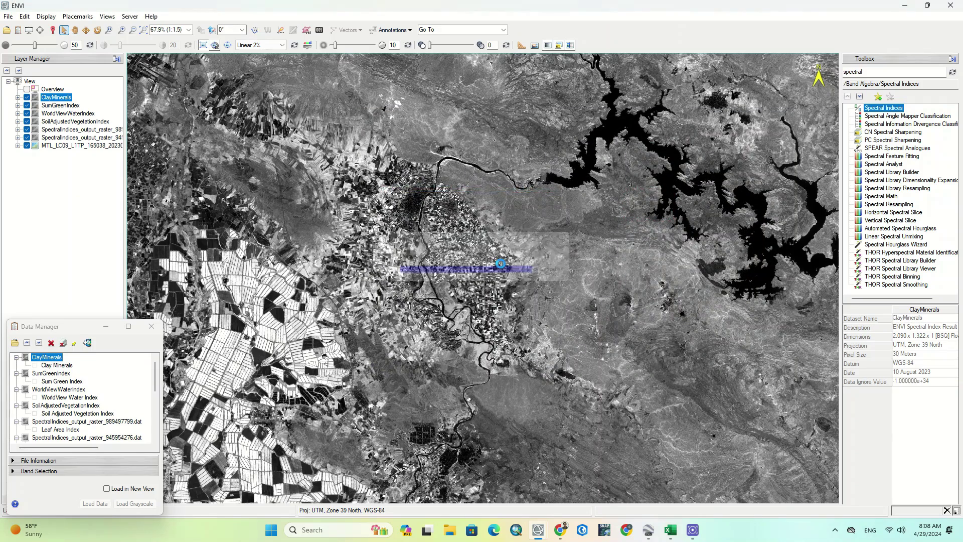
Step: Enlarge the index list and compute the Normalized Difference Vegetation Index, saving the output raster as NDVI
drag(472, 172, 422, 111)
drag(512, 296, 713, 468)
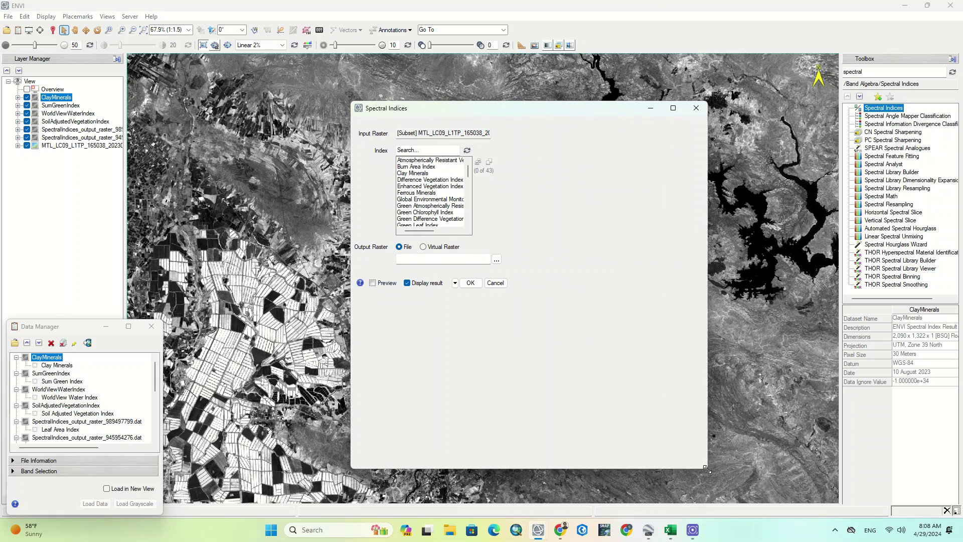
scroll(547, 290, down, 2)
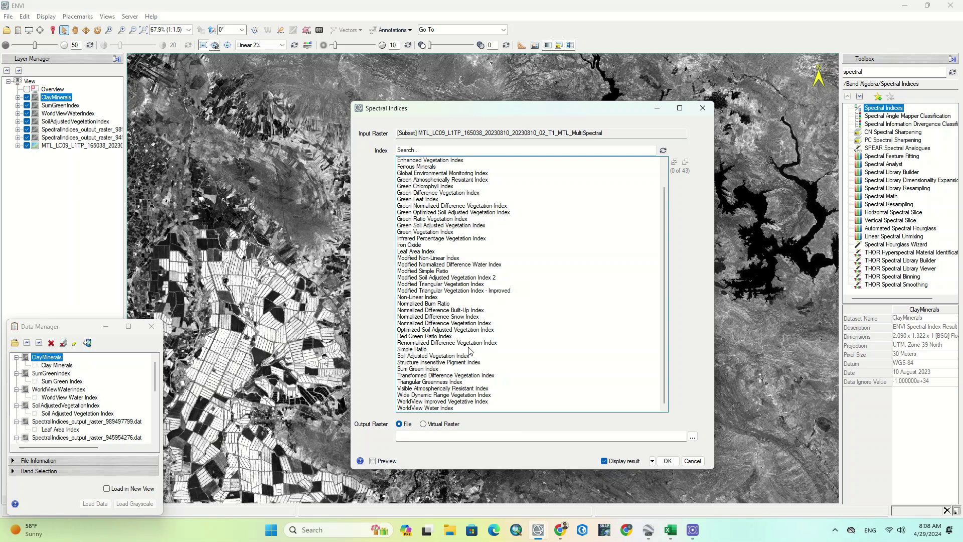
click(433, 324)
click(447, 437)
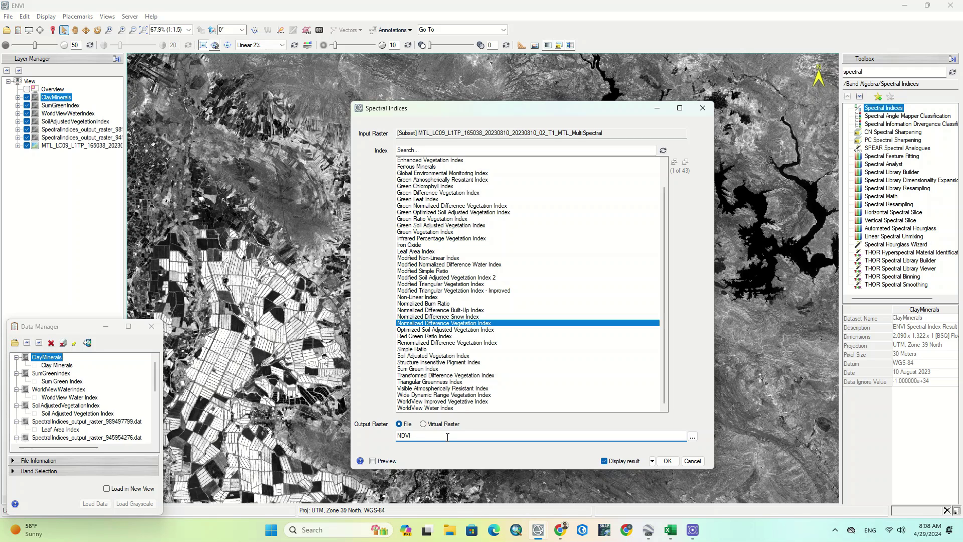
click(669, 462)
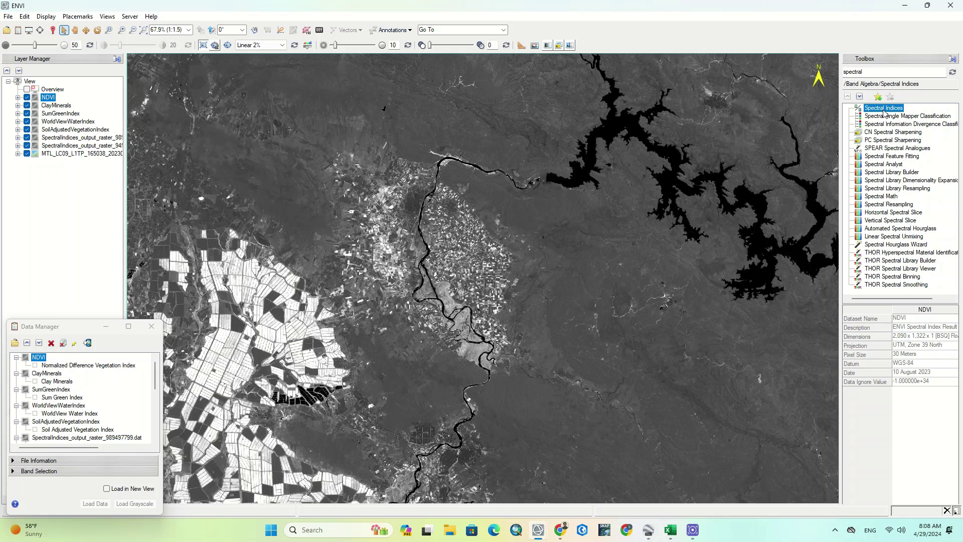
Step: Load an RGB composite with Normalized Difference Vegetation Index as red, Clay Minerals as green and Sum Green Index as blue
drag(68, 329, 91, 226)
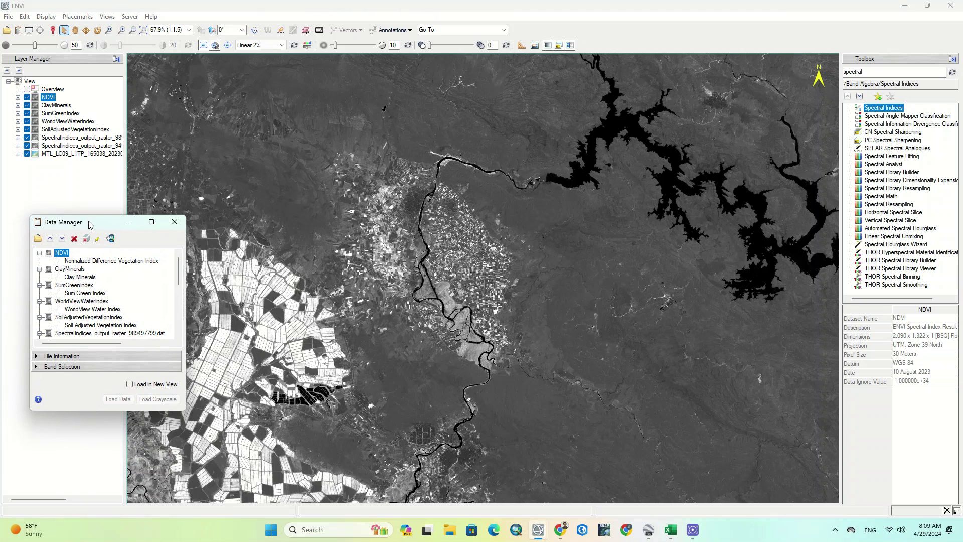
click(64, 262)
click(61, 278)
click(64, 294)
click(119, 400)
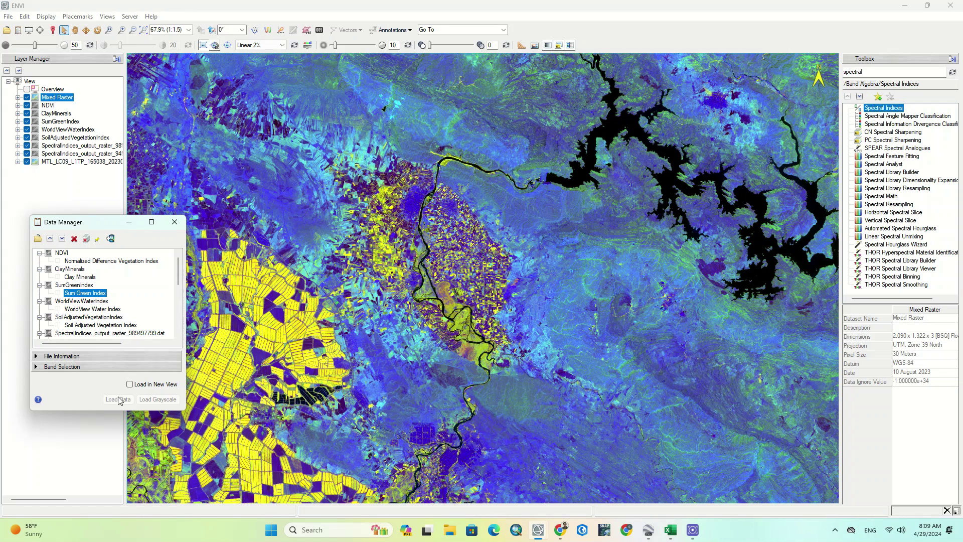
Step: Load a second RGB composite with WorldView Water Index as red, Sum Green Index as green and Normalized Difference Vegetation Index as blue
click(76, 310)
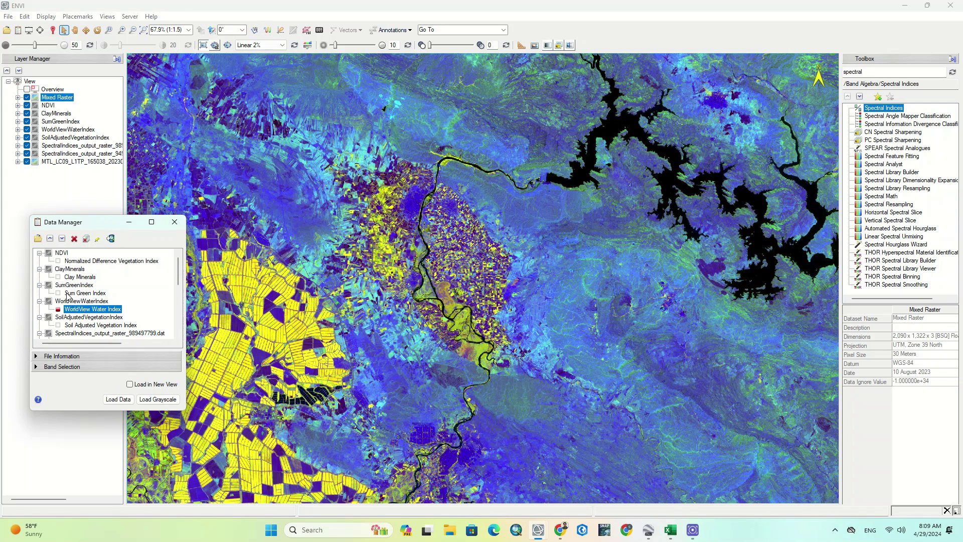
click(76, 293)
click(75, 261)
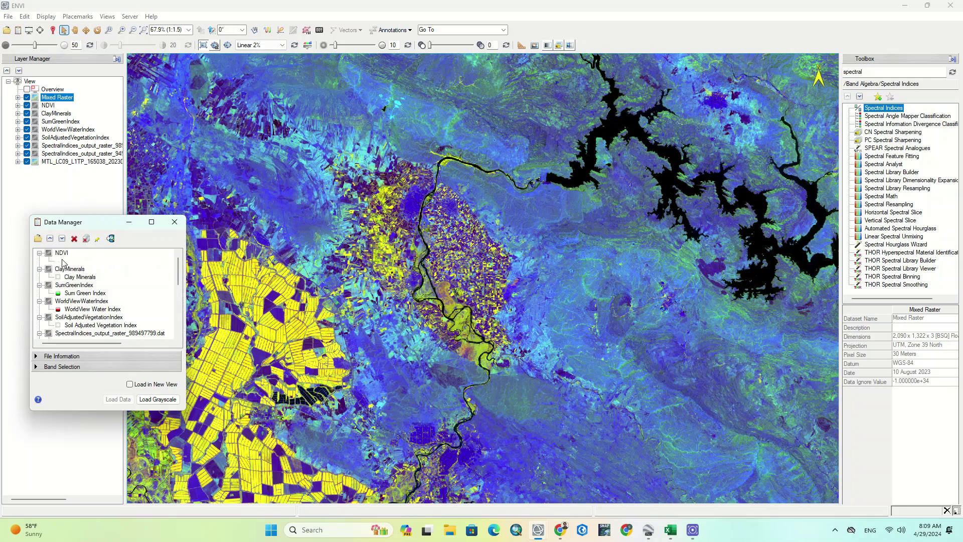
click(119, 399)
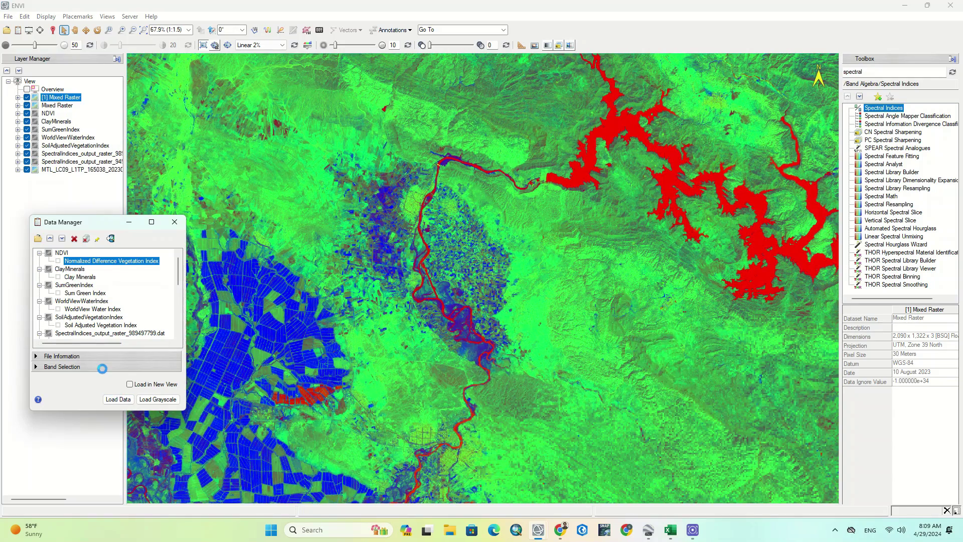
Step: Load a third RGB composite with Soil Adjusted Vegetation Index as red, WorldView Water Index as green and Normalized Difference Vegetation Index as blue
click(75, 327)
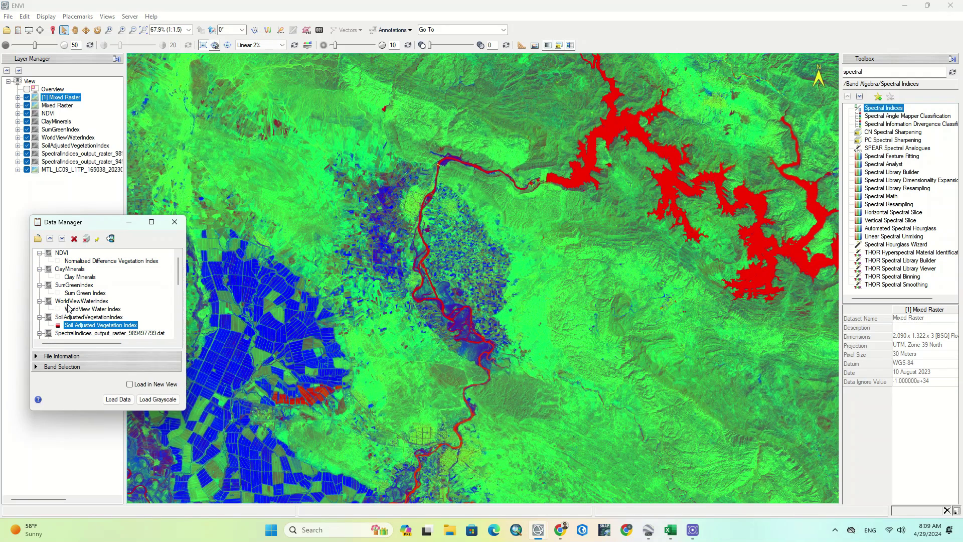
click(70, 302)
click(70, 308)
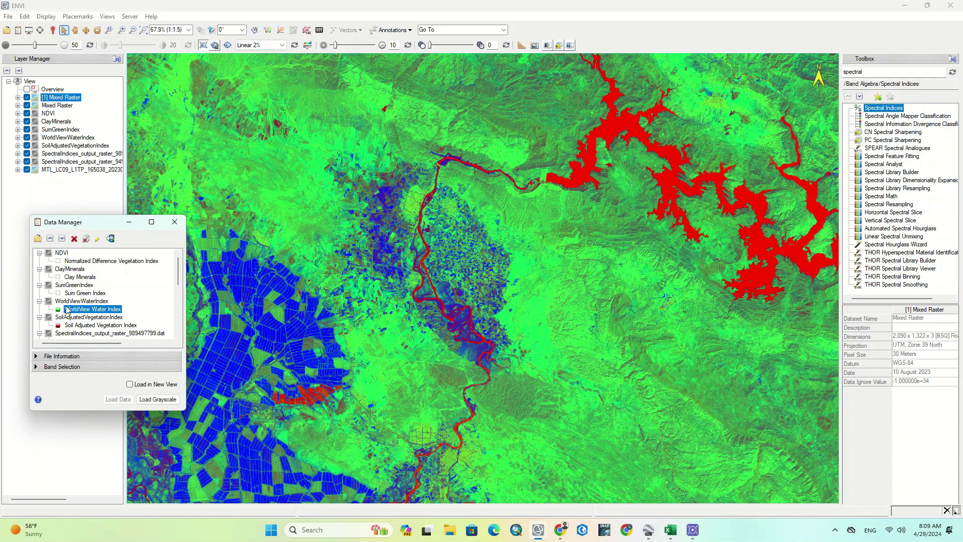
click(66, 261)
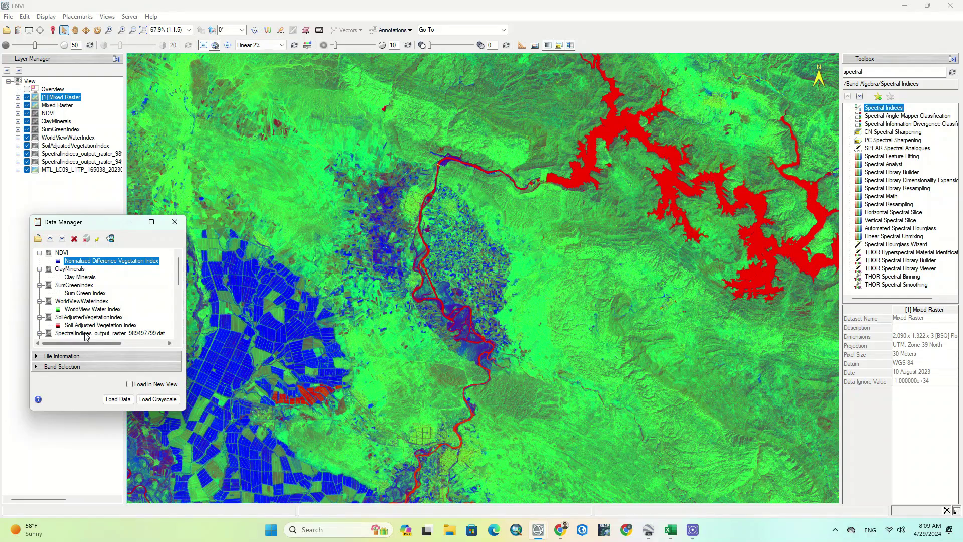
click(67, 326)
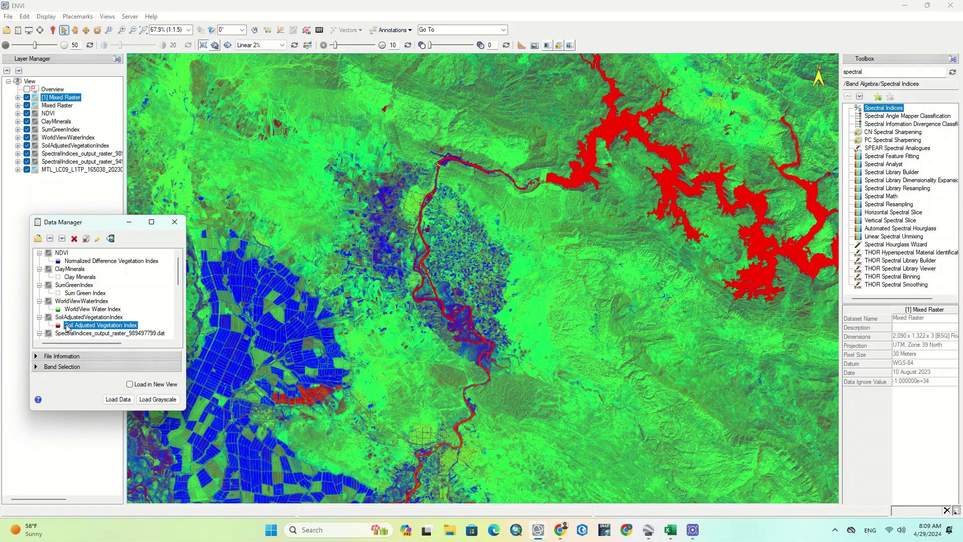
click(71, 310)
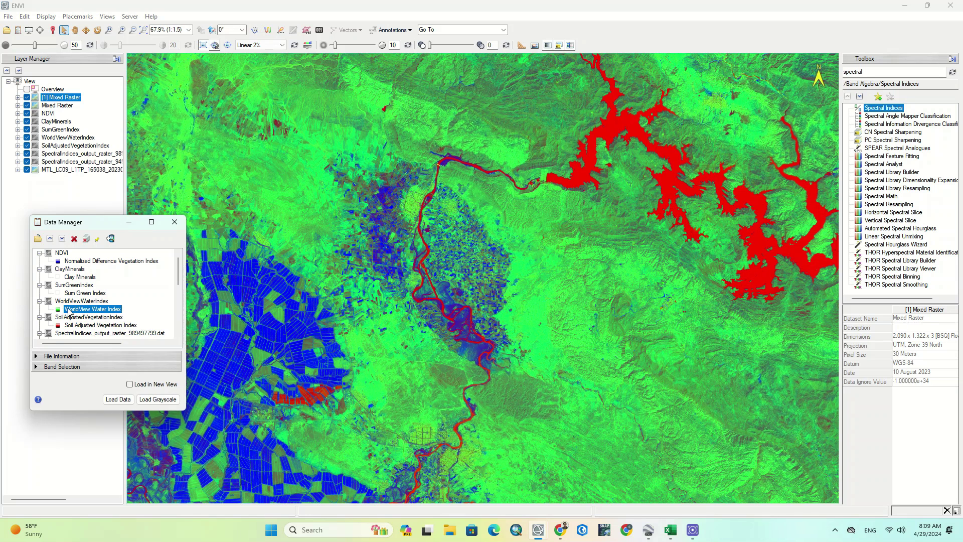
click(70, 262)
click(116, 399)
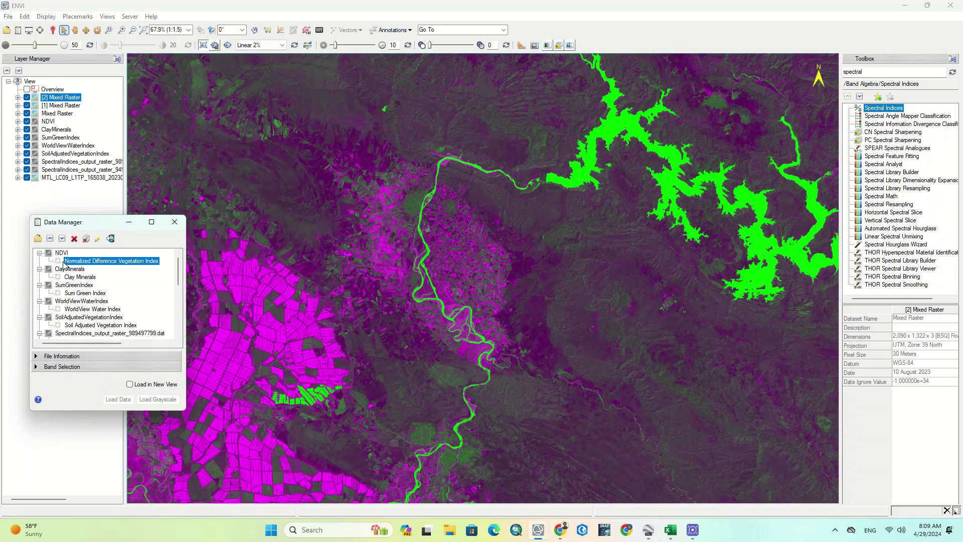
Step: Load a fourth RGB composite with Soil Adjusted Vegetation Index as red, Normalized Difference Vegetation Index as green and WorldView Water Index as blue, then minimize the Data Manager
click(77, 327)
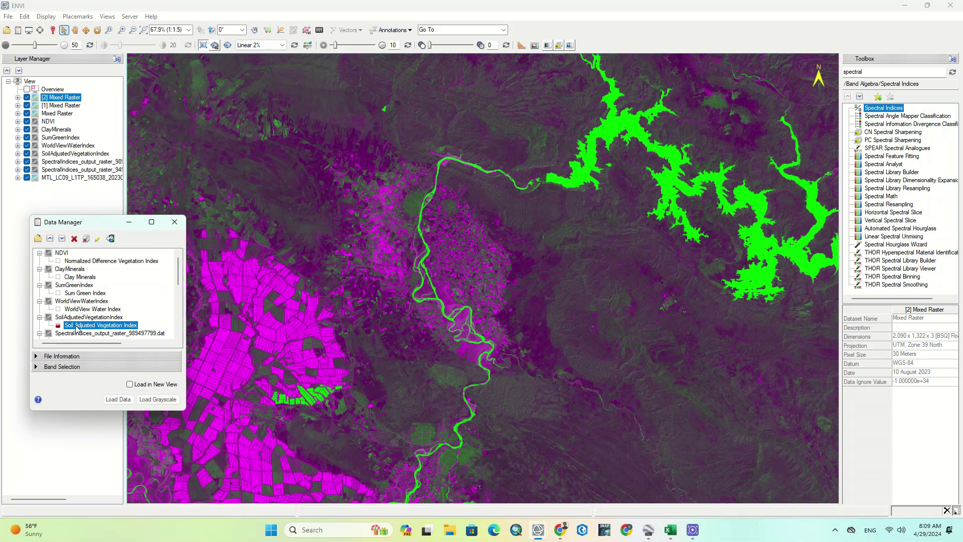
click(75, 262)
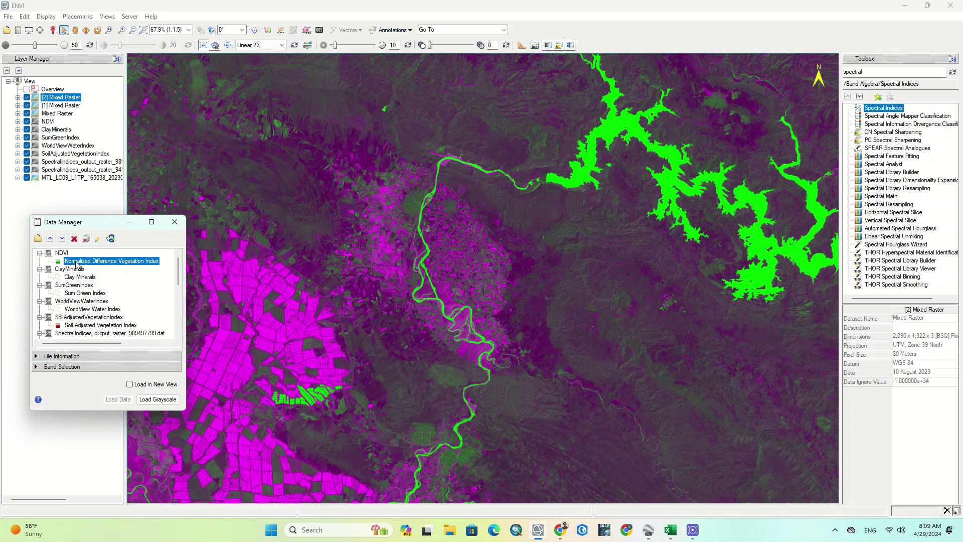
click(71, 309)
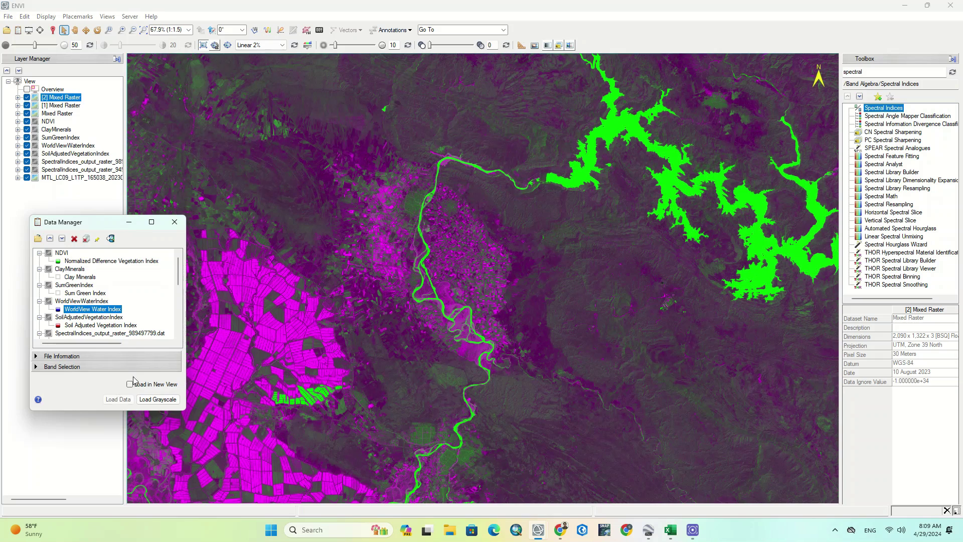
click(118, 399)
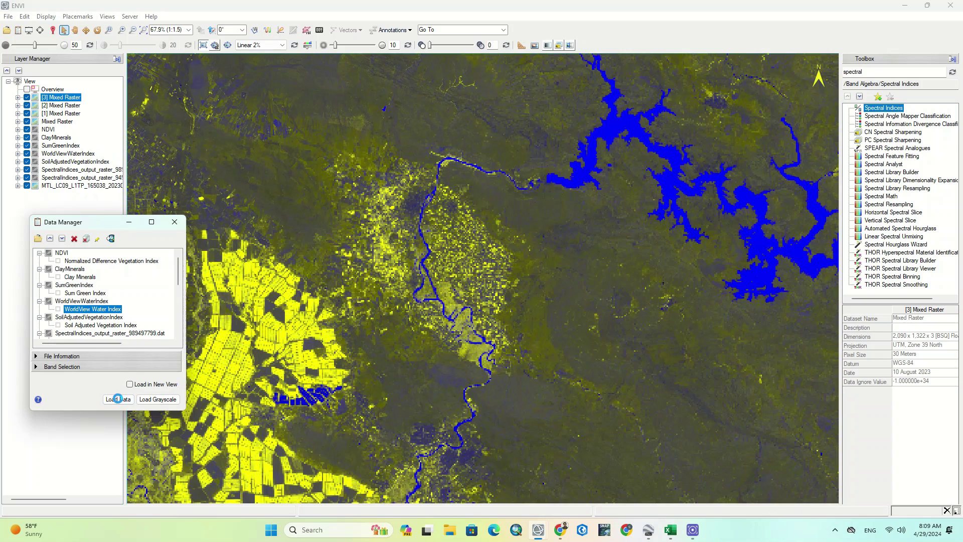
click(129, 222)
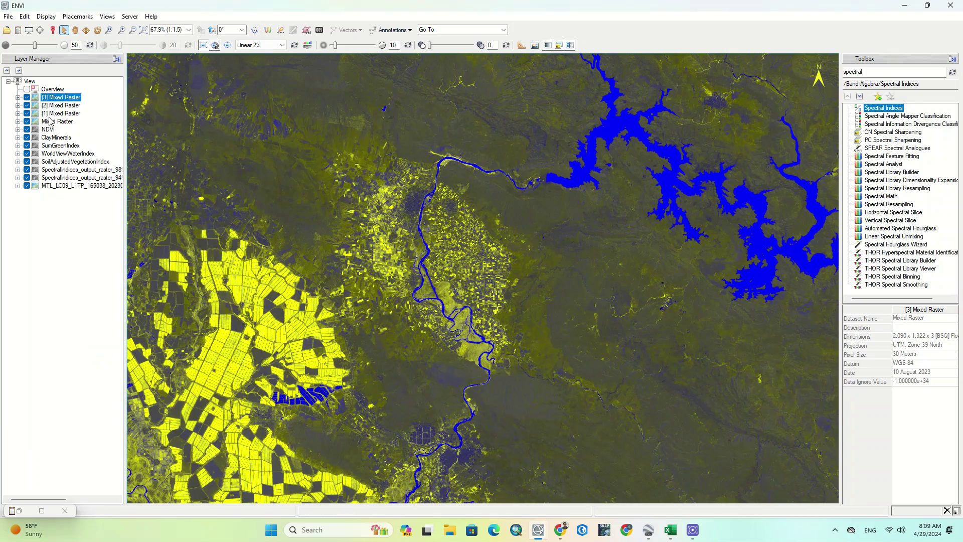
Step: Hide the [3] and [2] Mixed Raster layers and toggle [1] Mixed Raster off and on to compare it with the first composite, leaving it shown
click(28, 98)
click(28, 106)
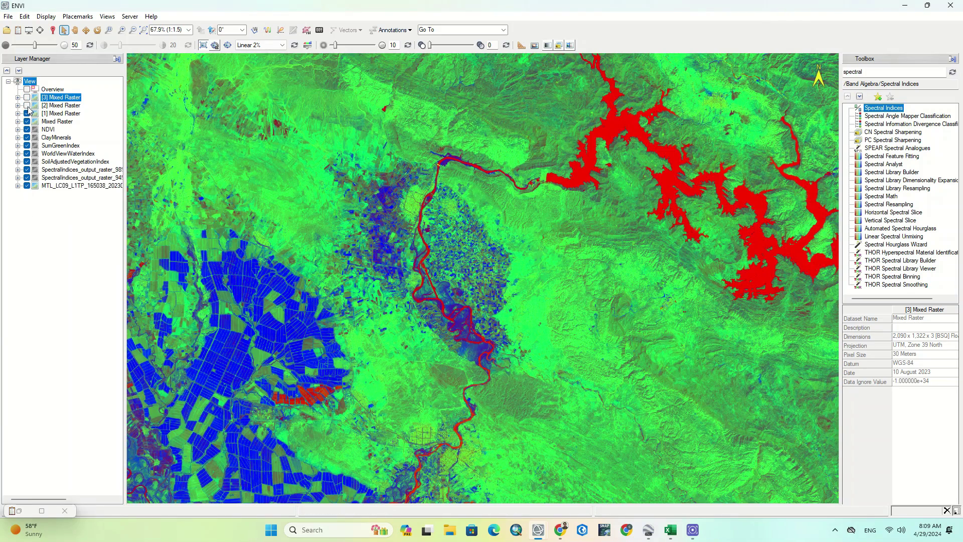
click(28, 114)
click(27, 114)
click(27, 114)
click(28, 114)
click(28, 114)
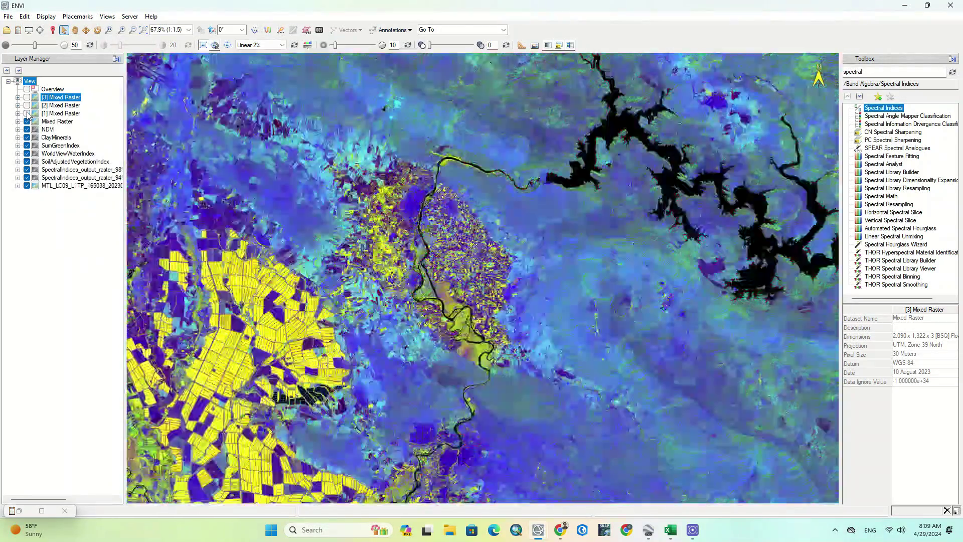
click(28, 114)
click(28, 114)
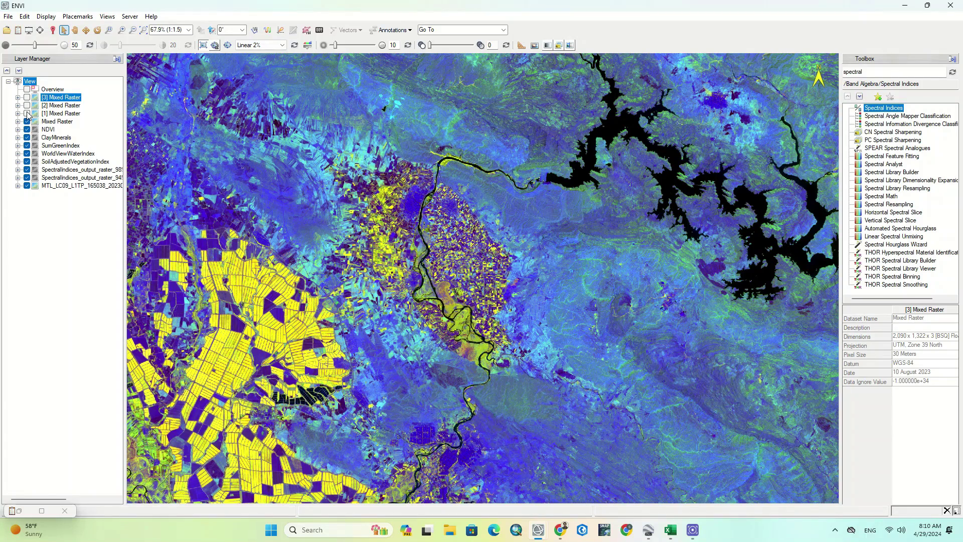
click(28, 114)
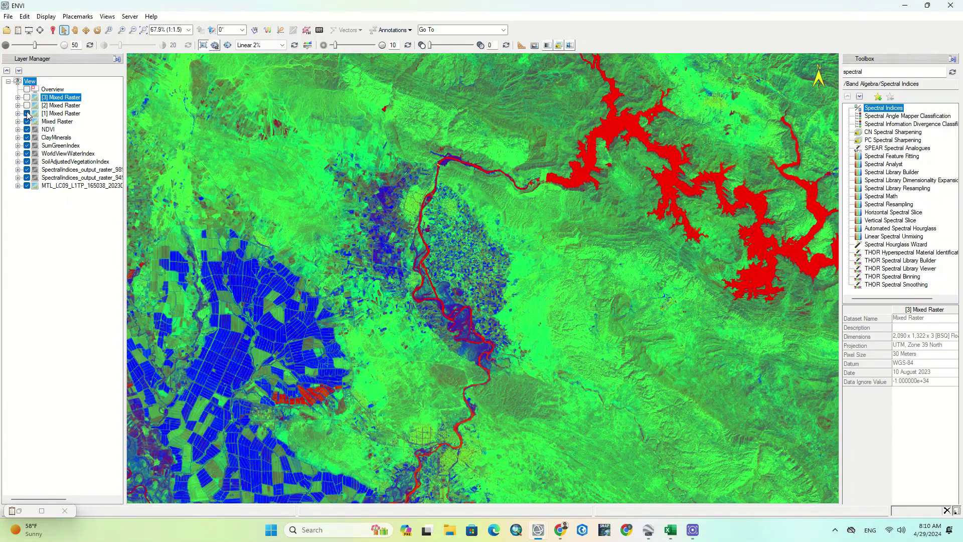
click(28, 114)
click(28, 113)
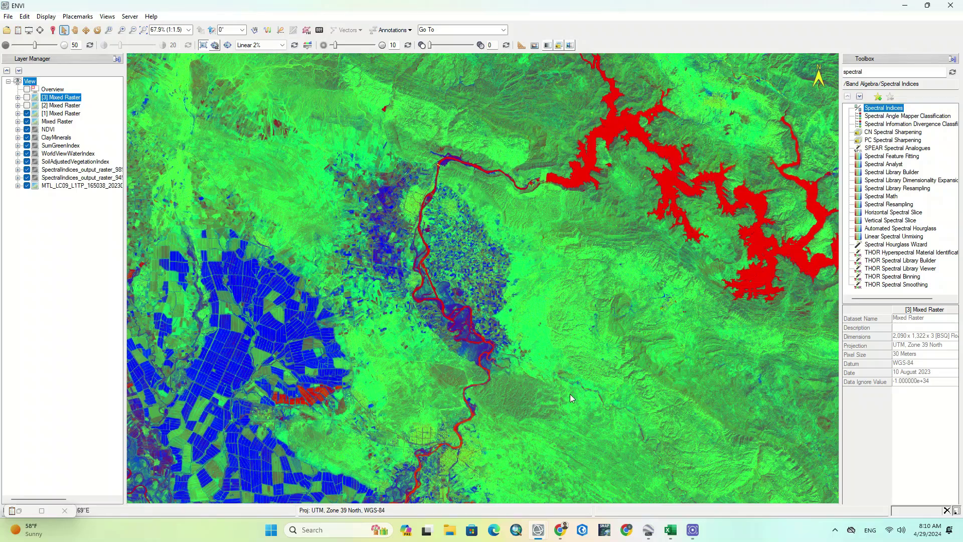